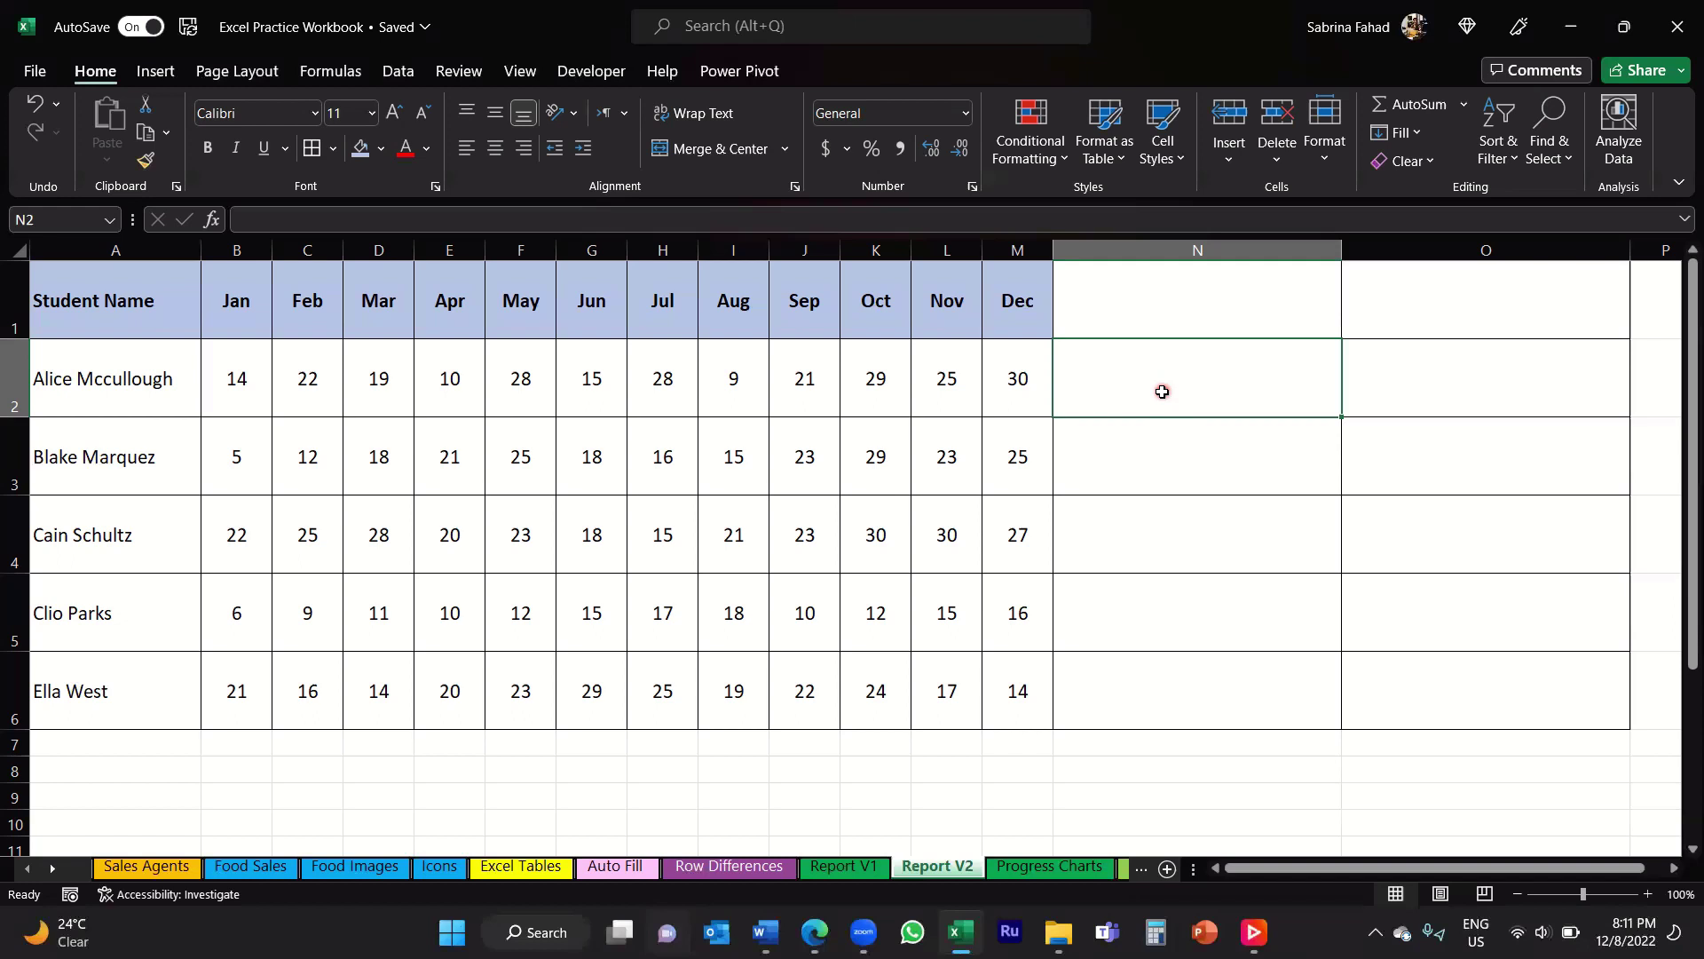
Look over the student names, the first student's monthly figures and the empty columns N and O.
click(181, 292)
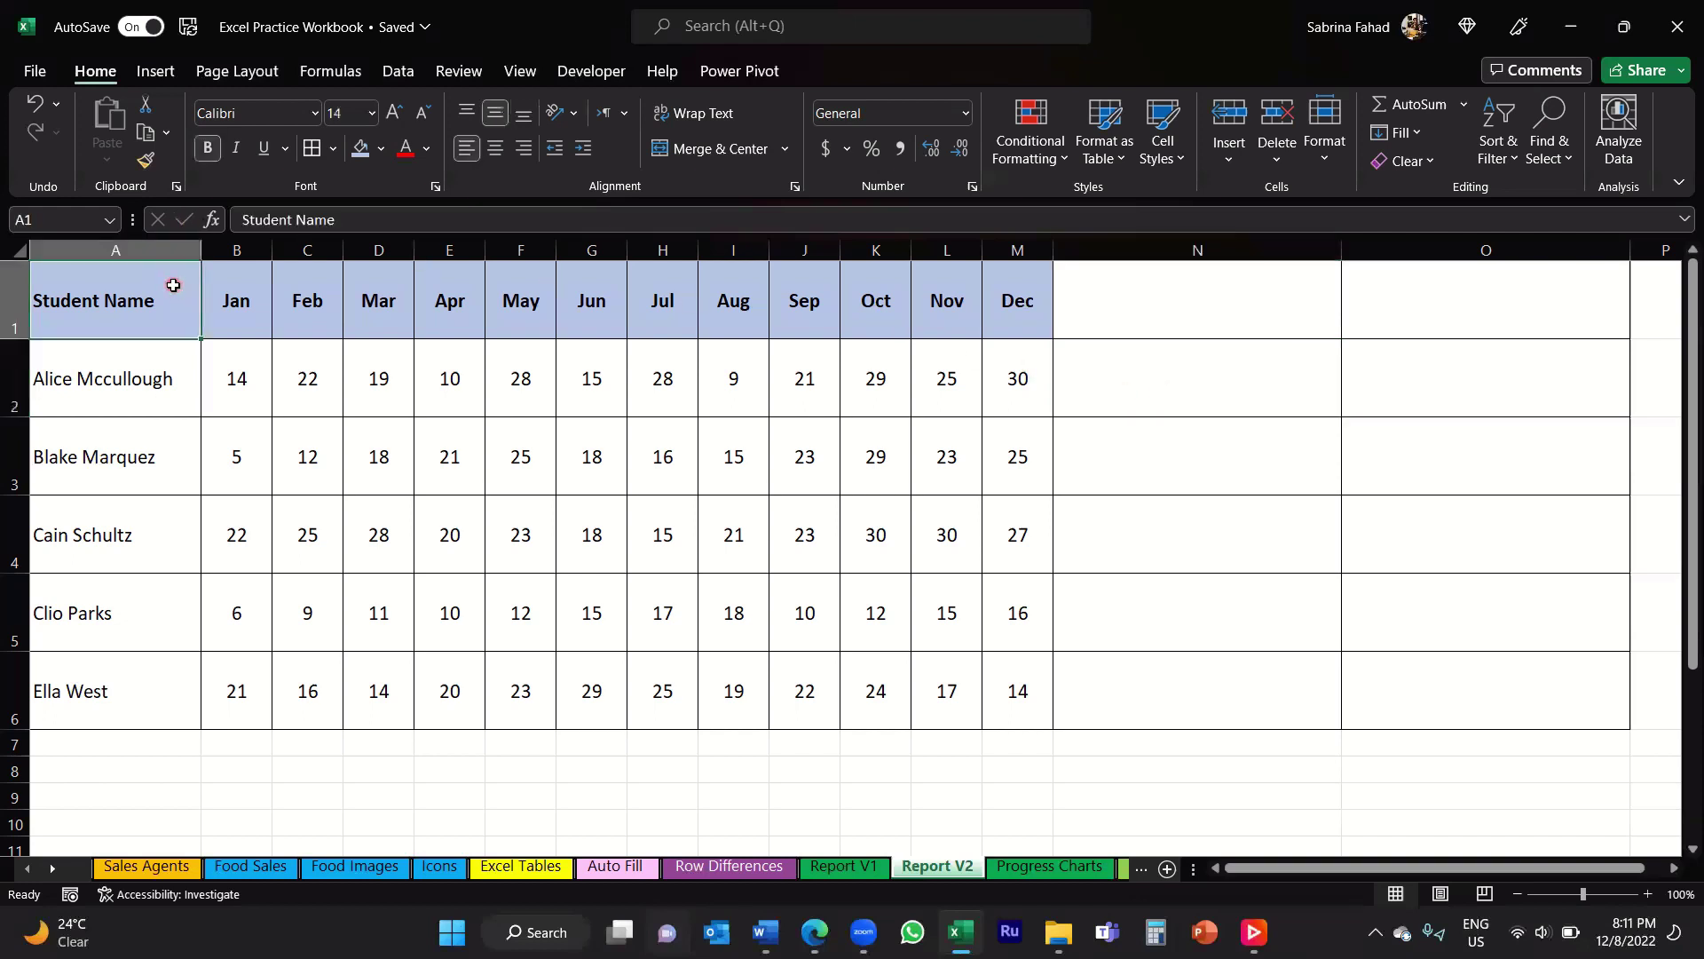
click(180, 398)
click(180, 488)
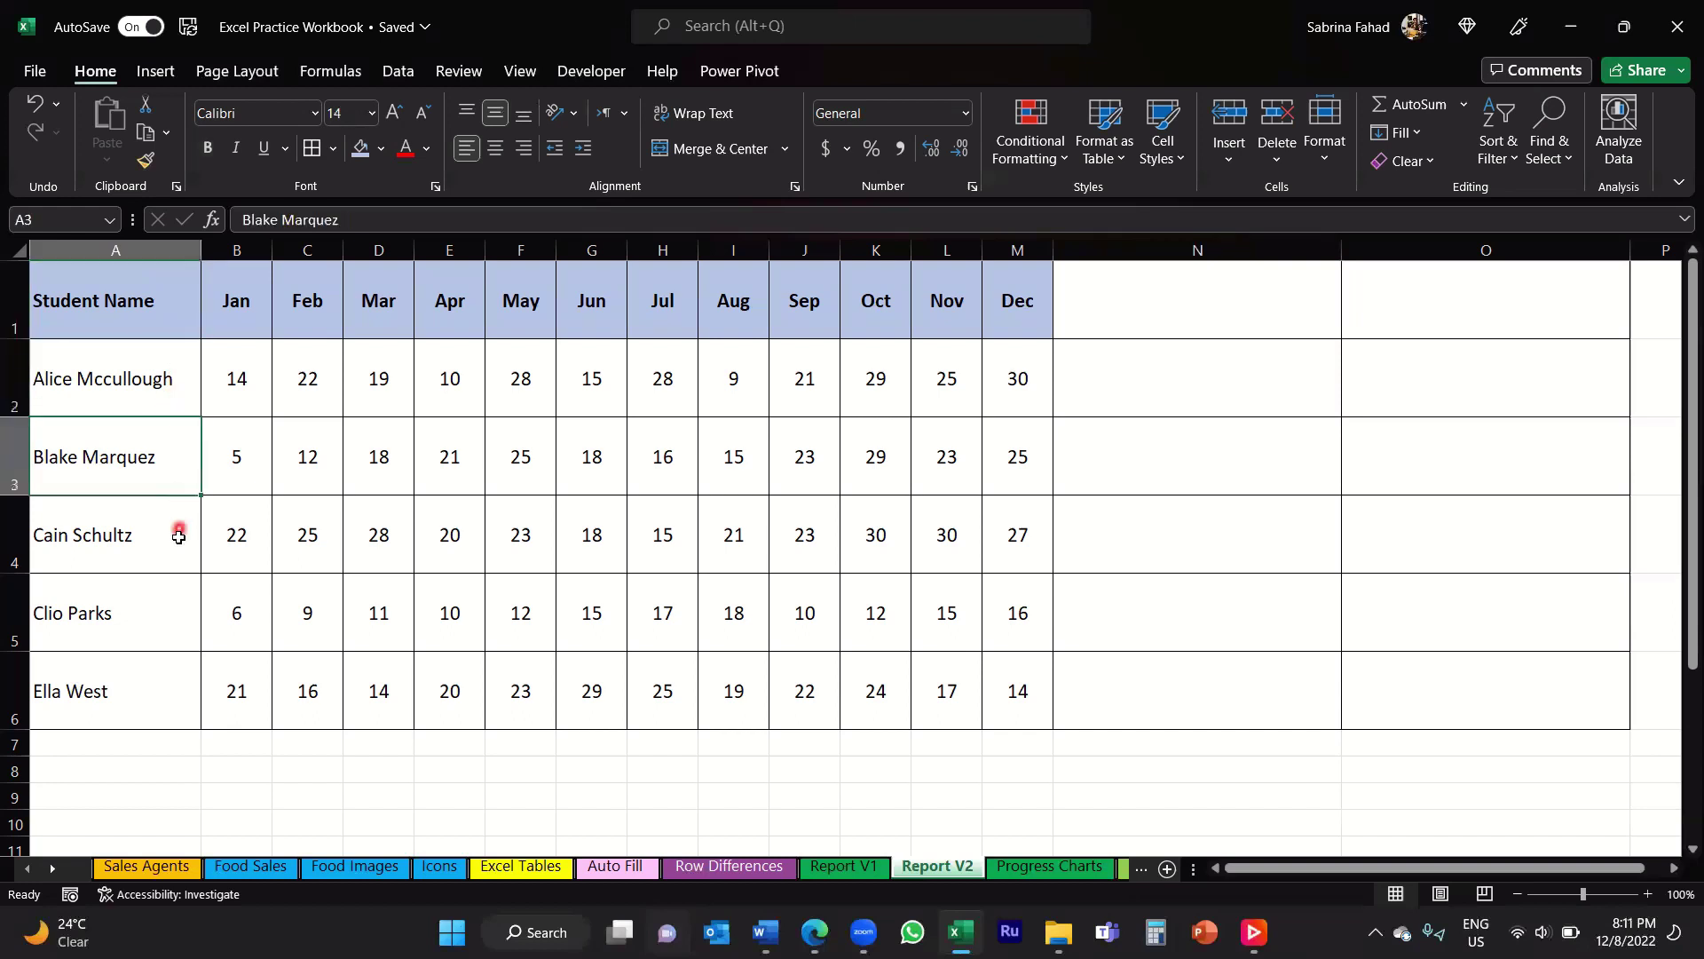
click(178, 533)
click(15, 371)
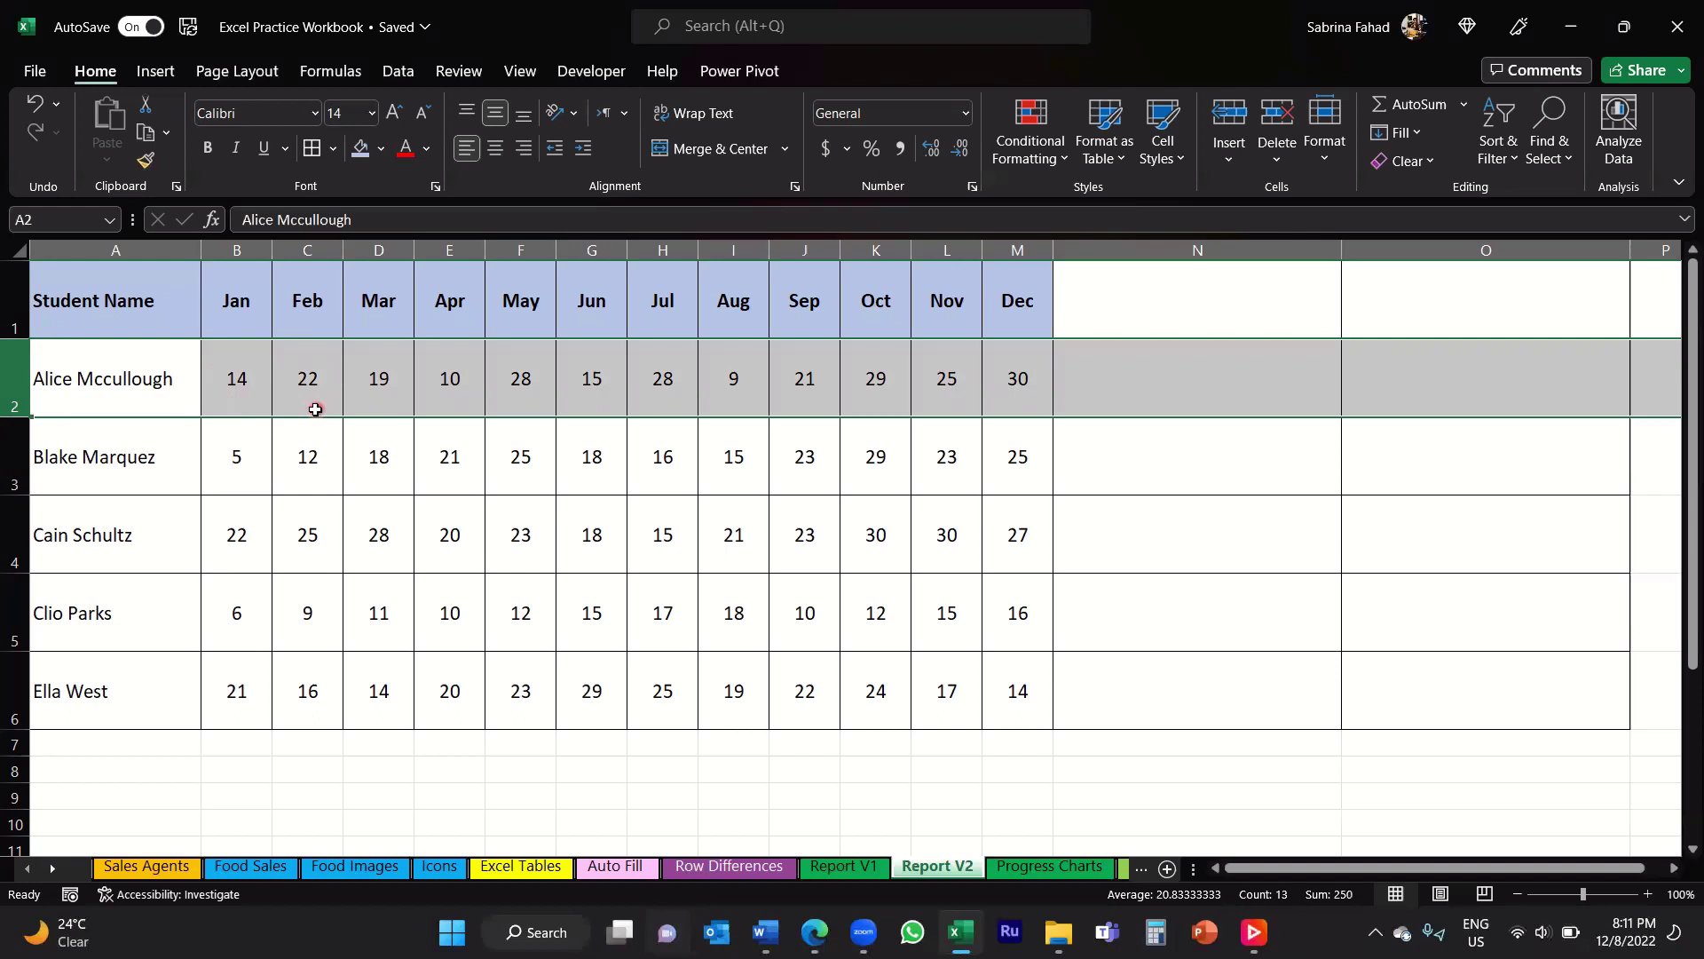
click(13, 367)
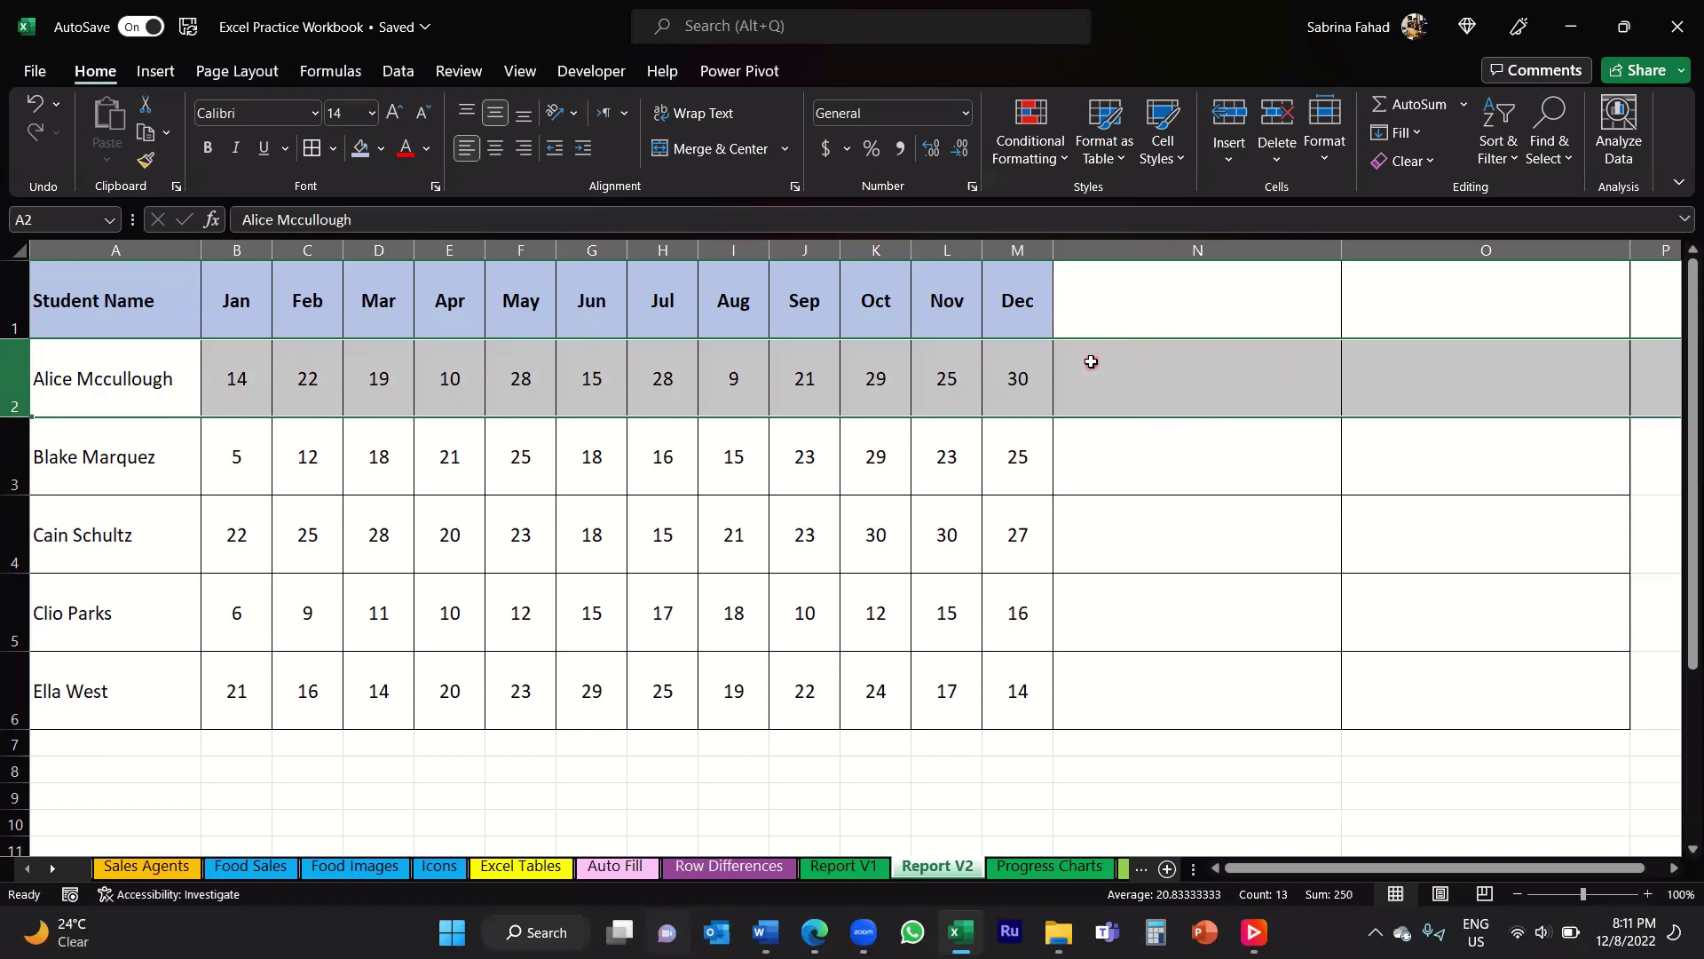
click(1265, 241)
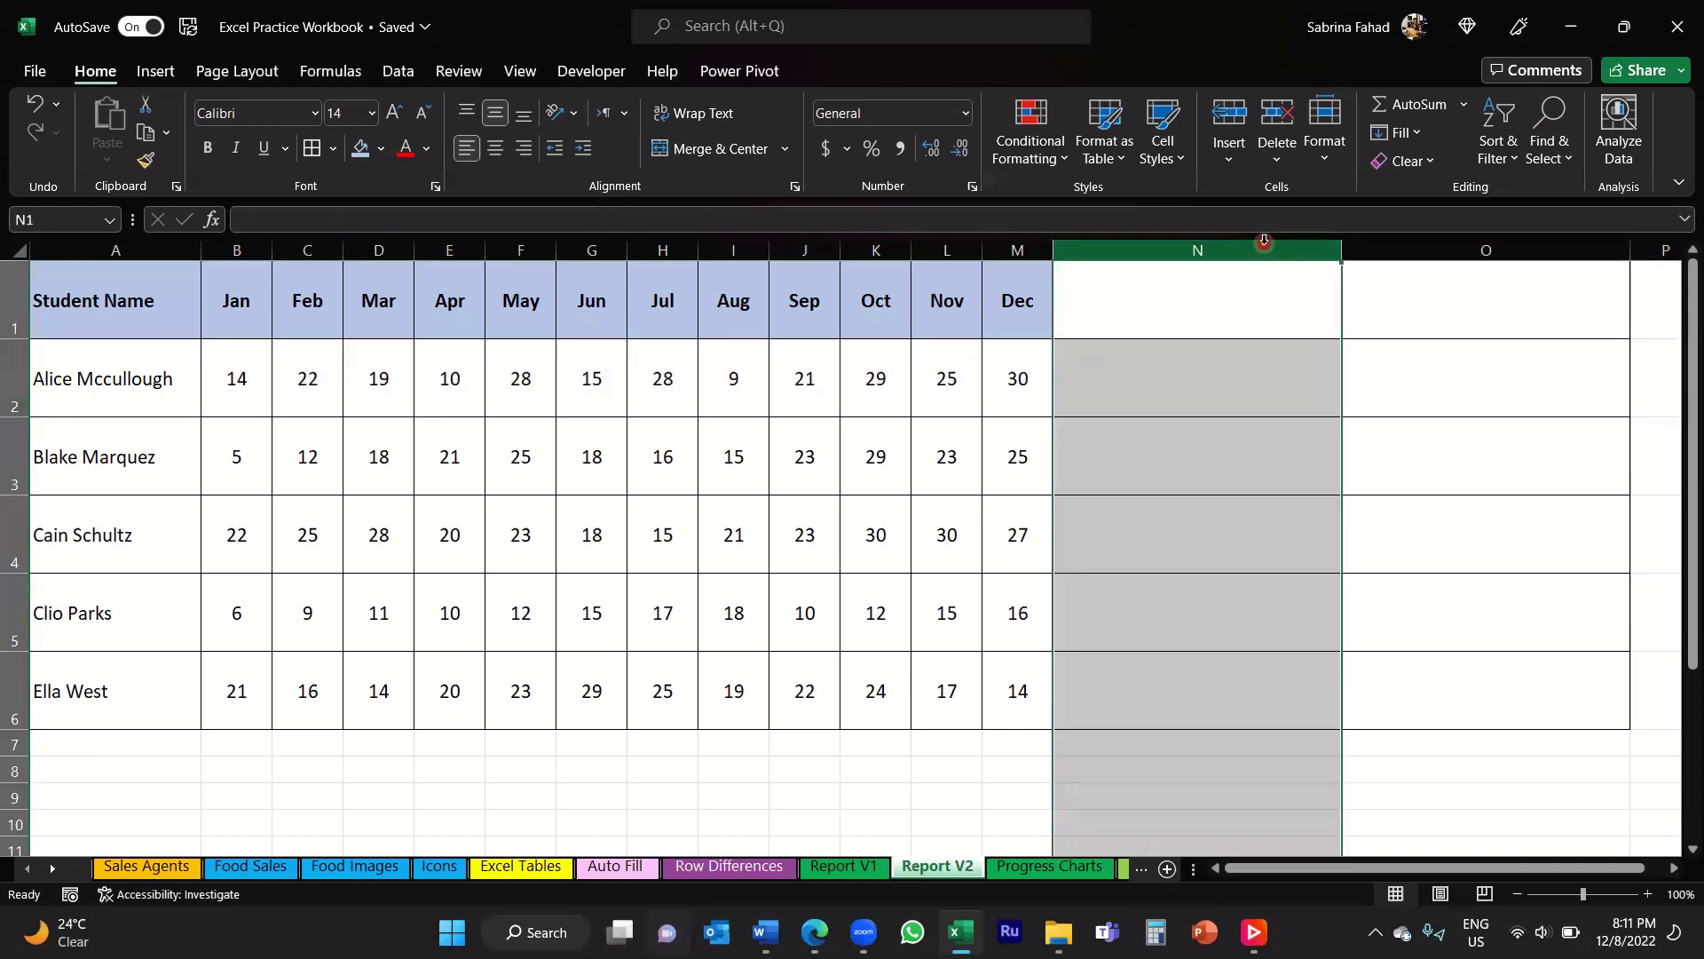
click(1543, 242)
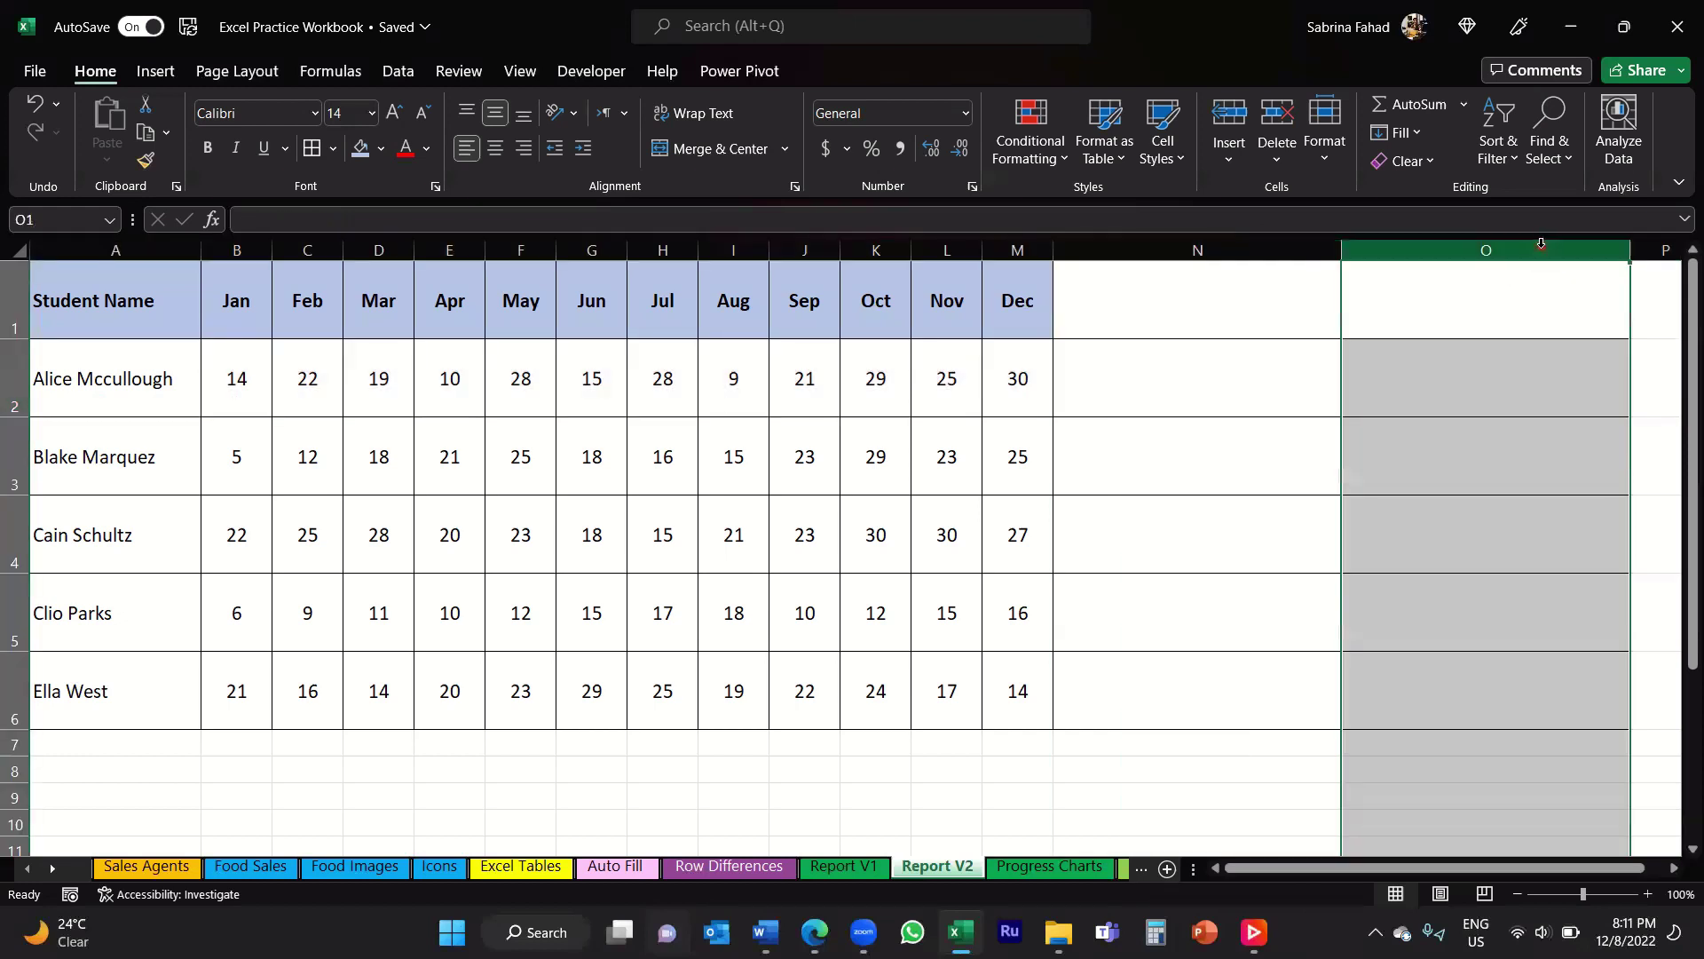
click(1303, 375)
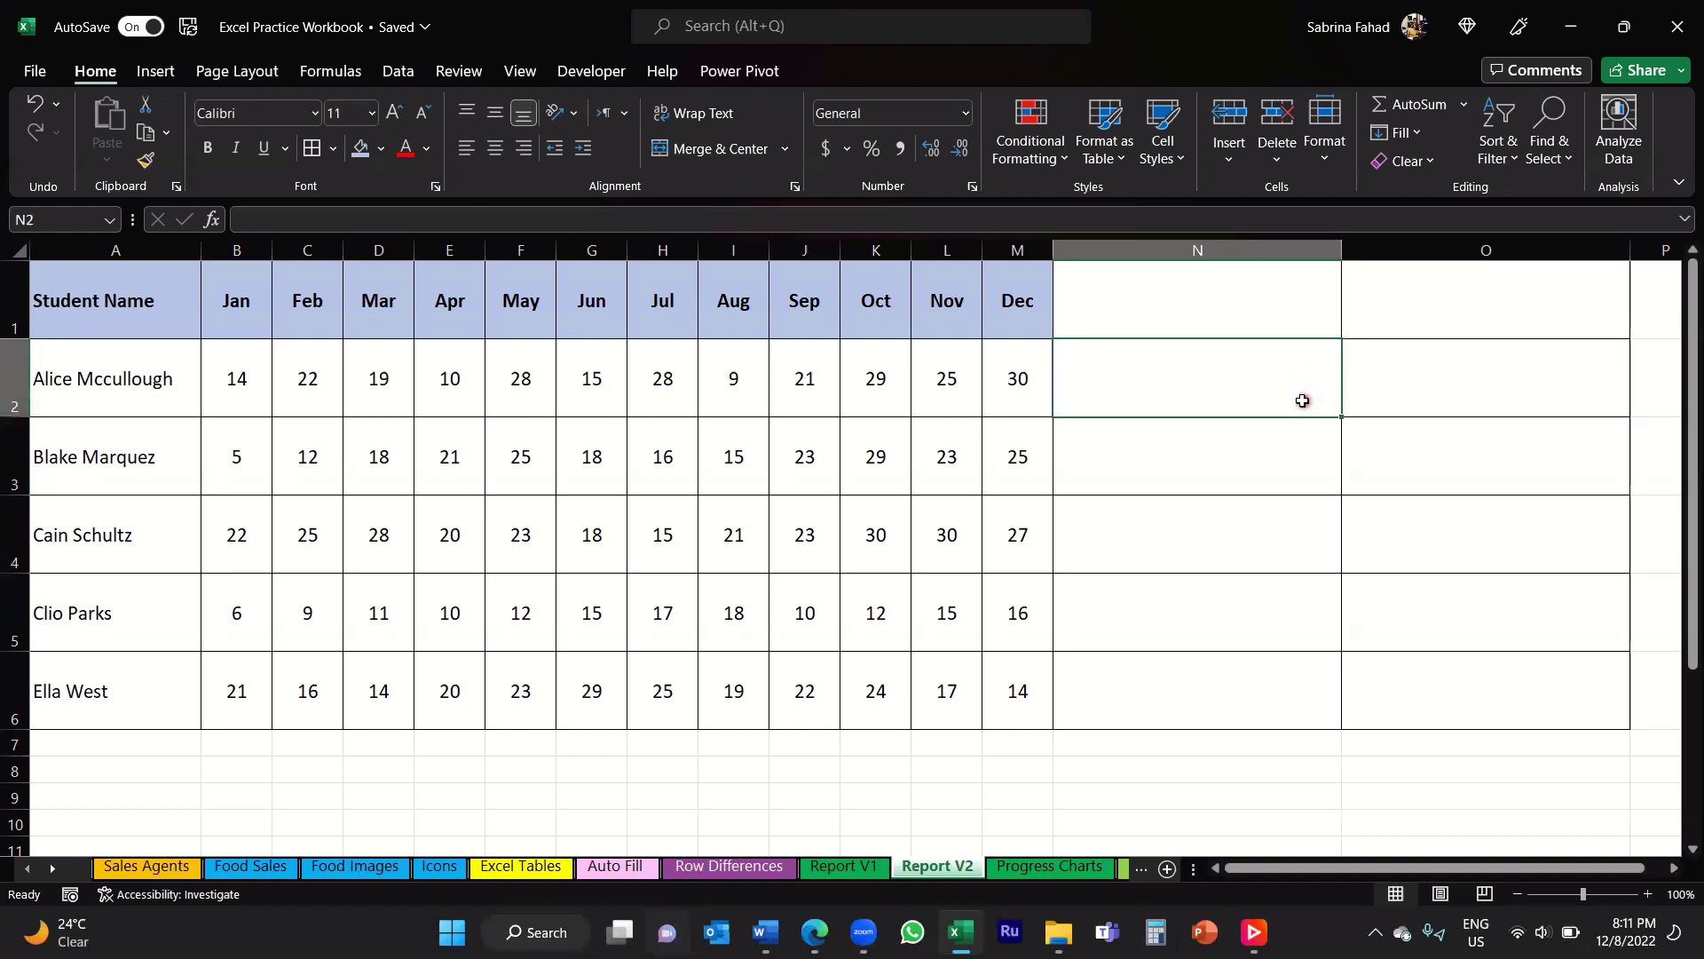
click(1316, 245)
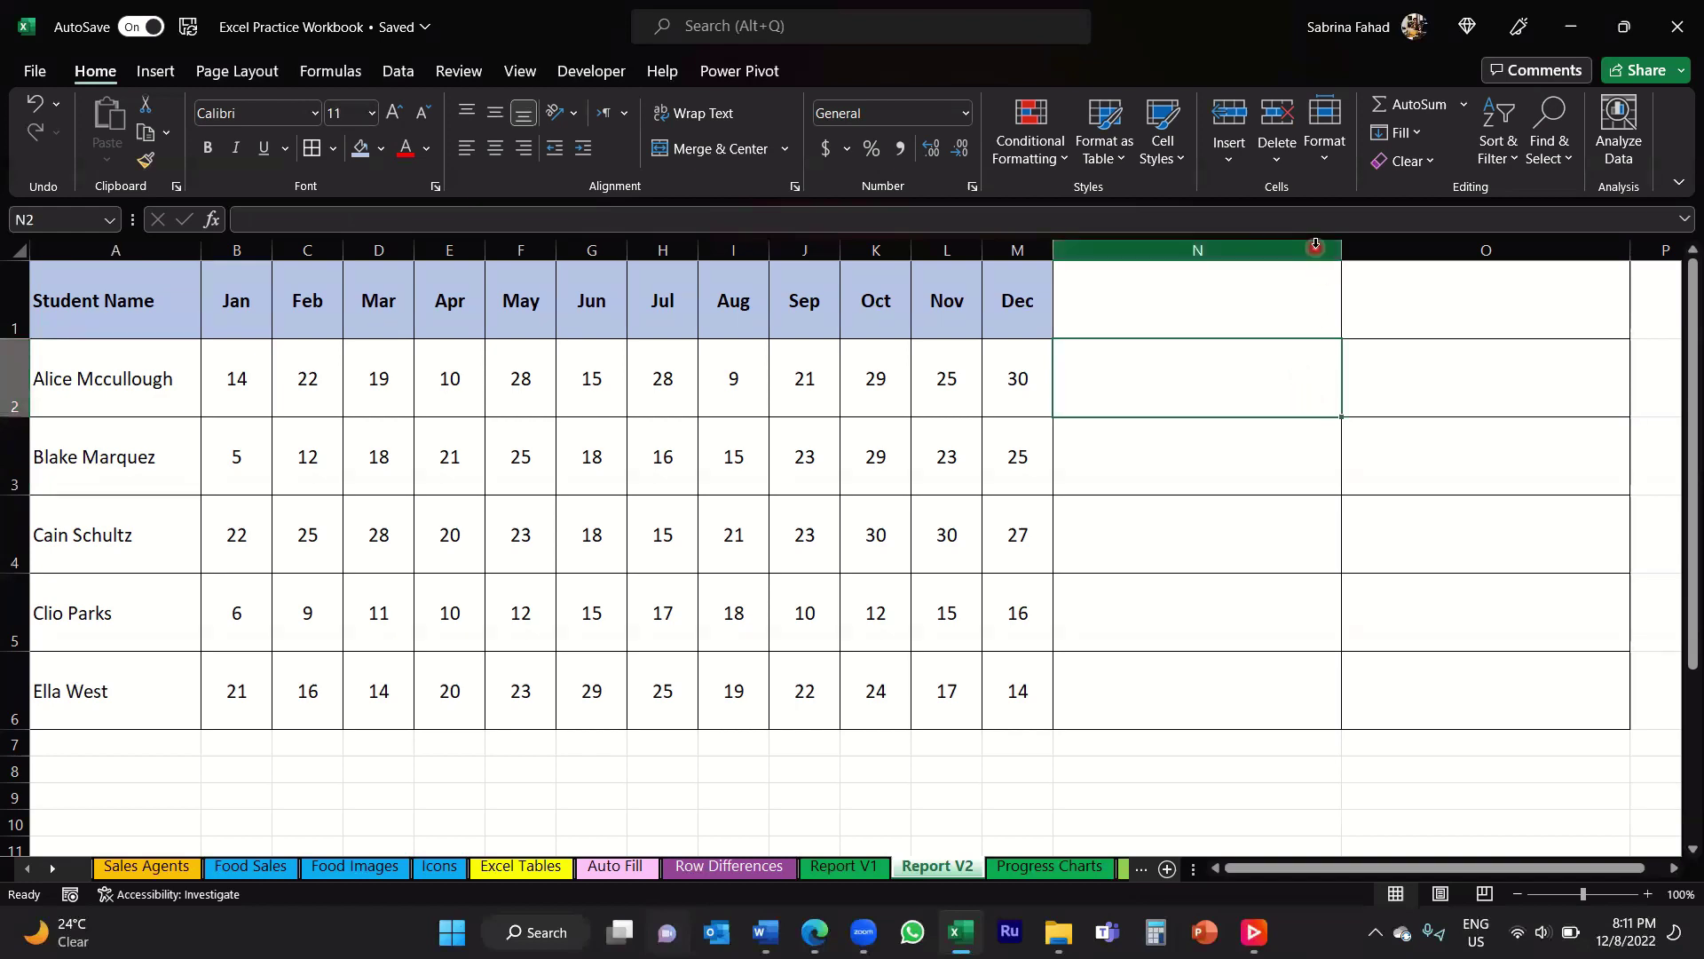
click(1112, 363)
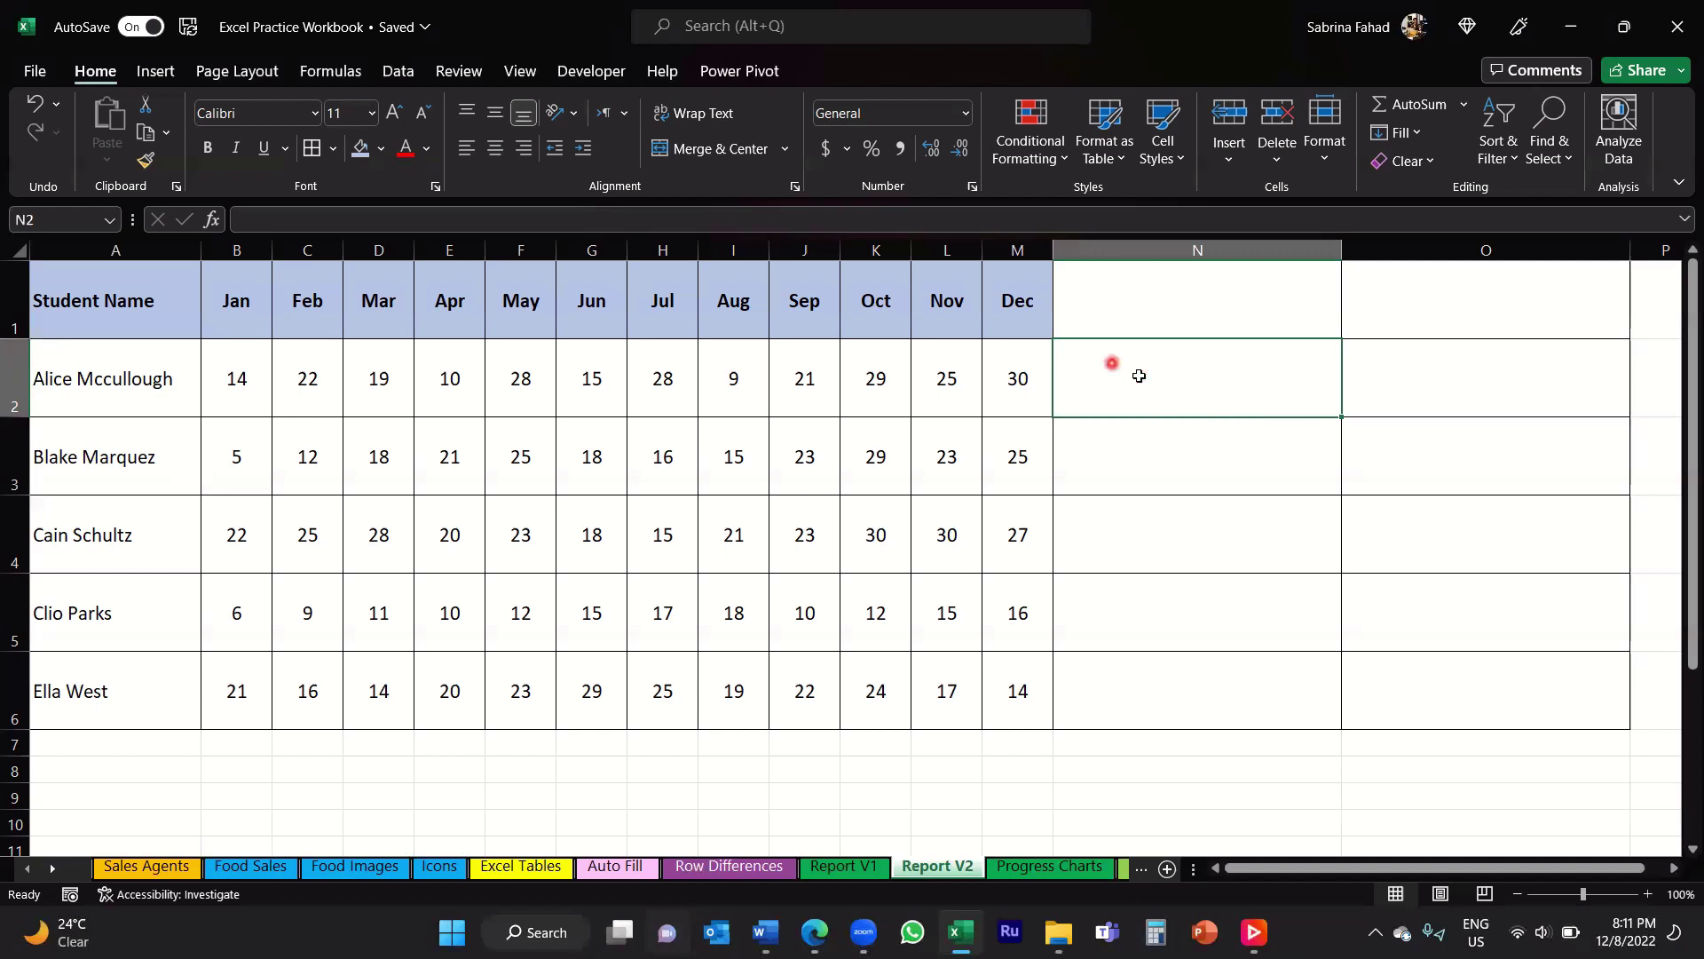
click(1561, 247)
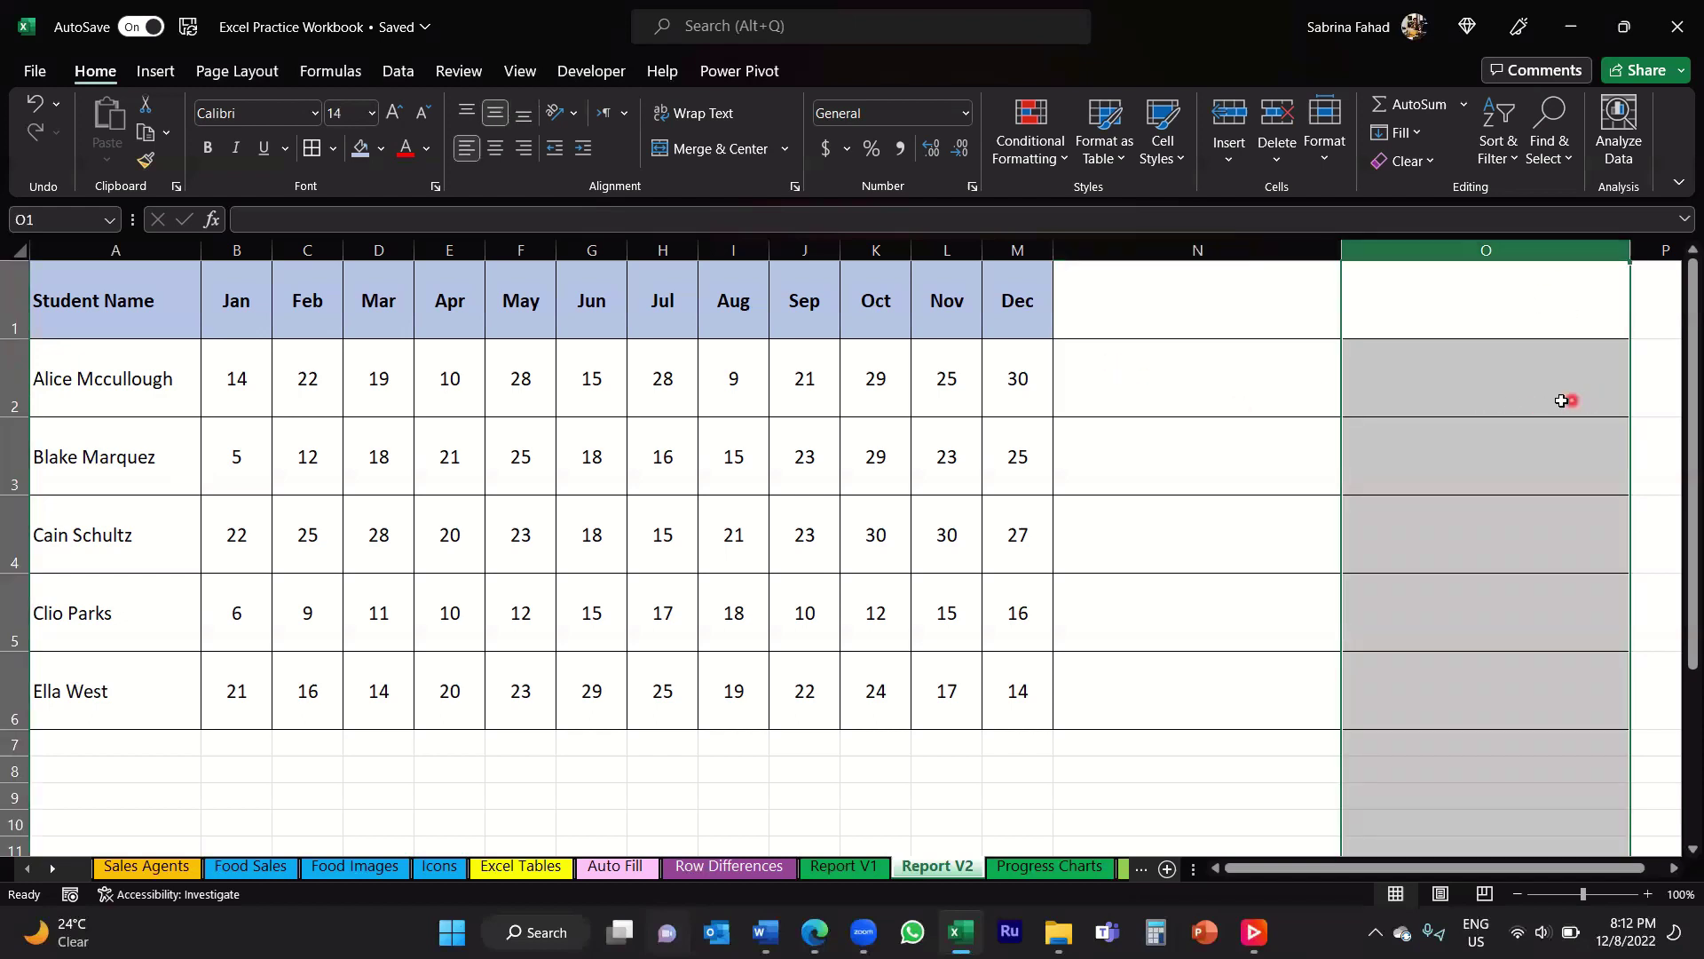
click(1306, 407)
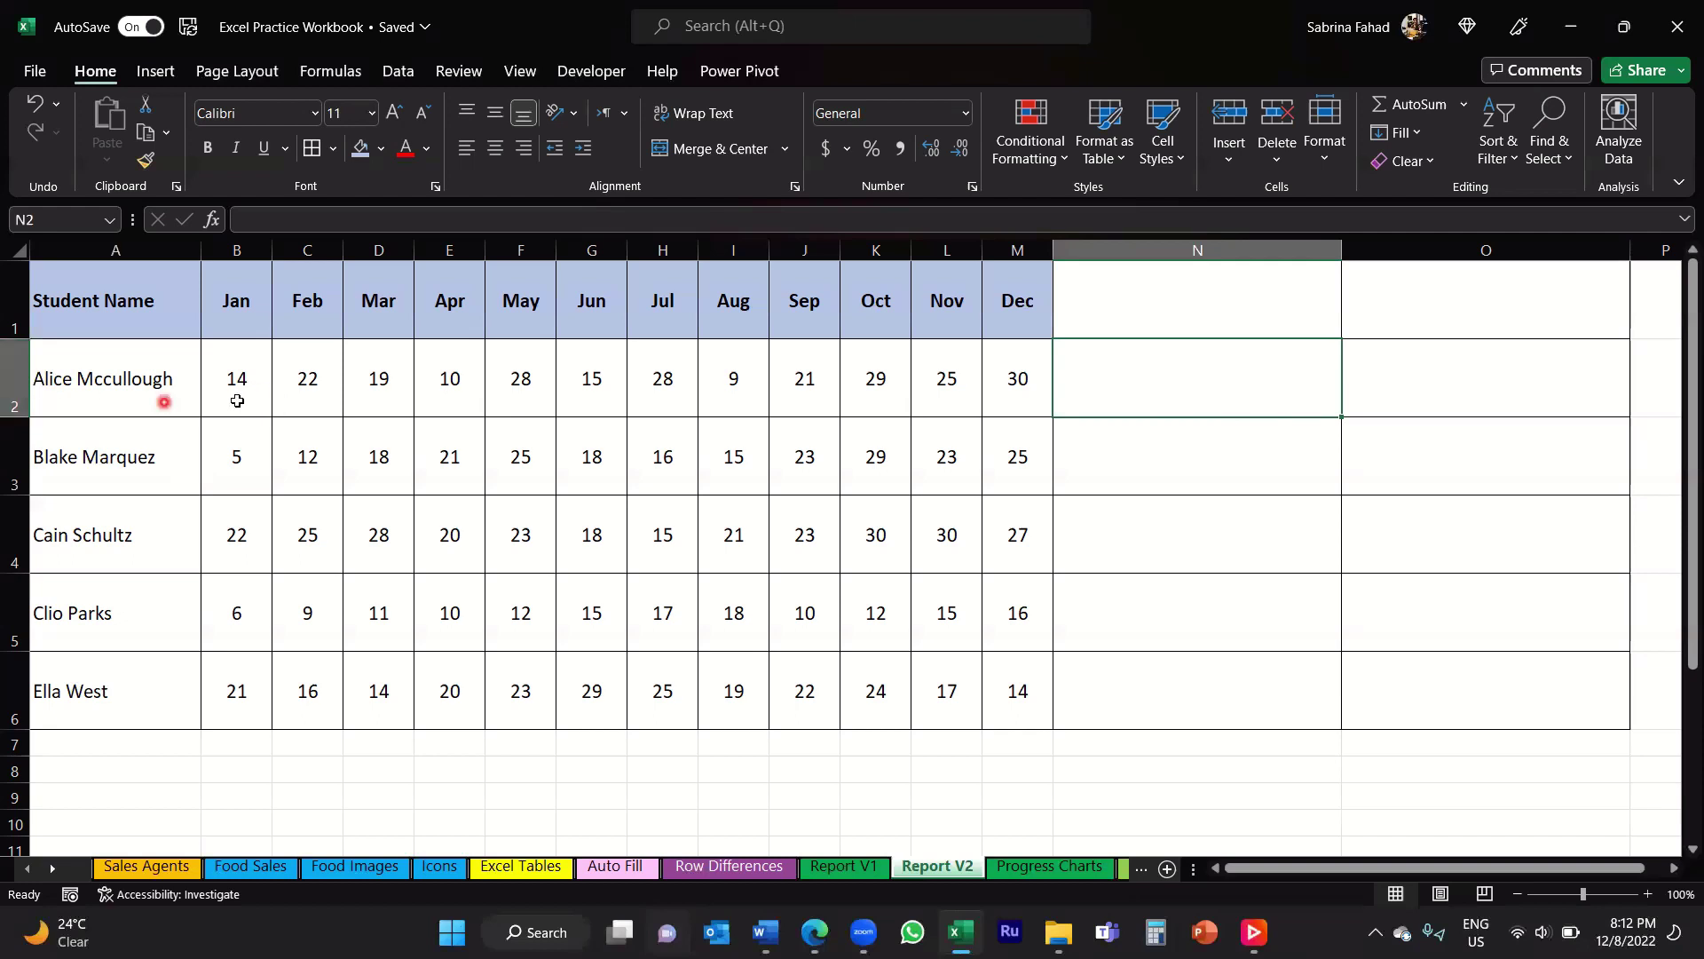
Insert a Line sparkline in cell N2 using the first student's monthly data in B2:M2.
drag(230, 393, 1011, 401)
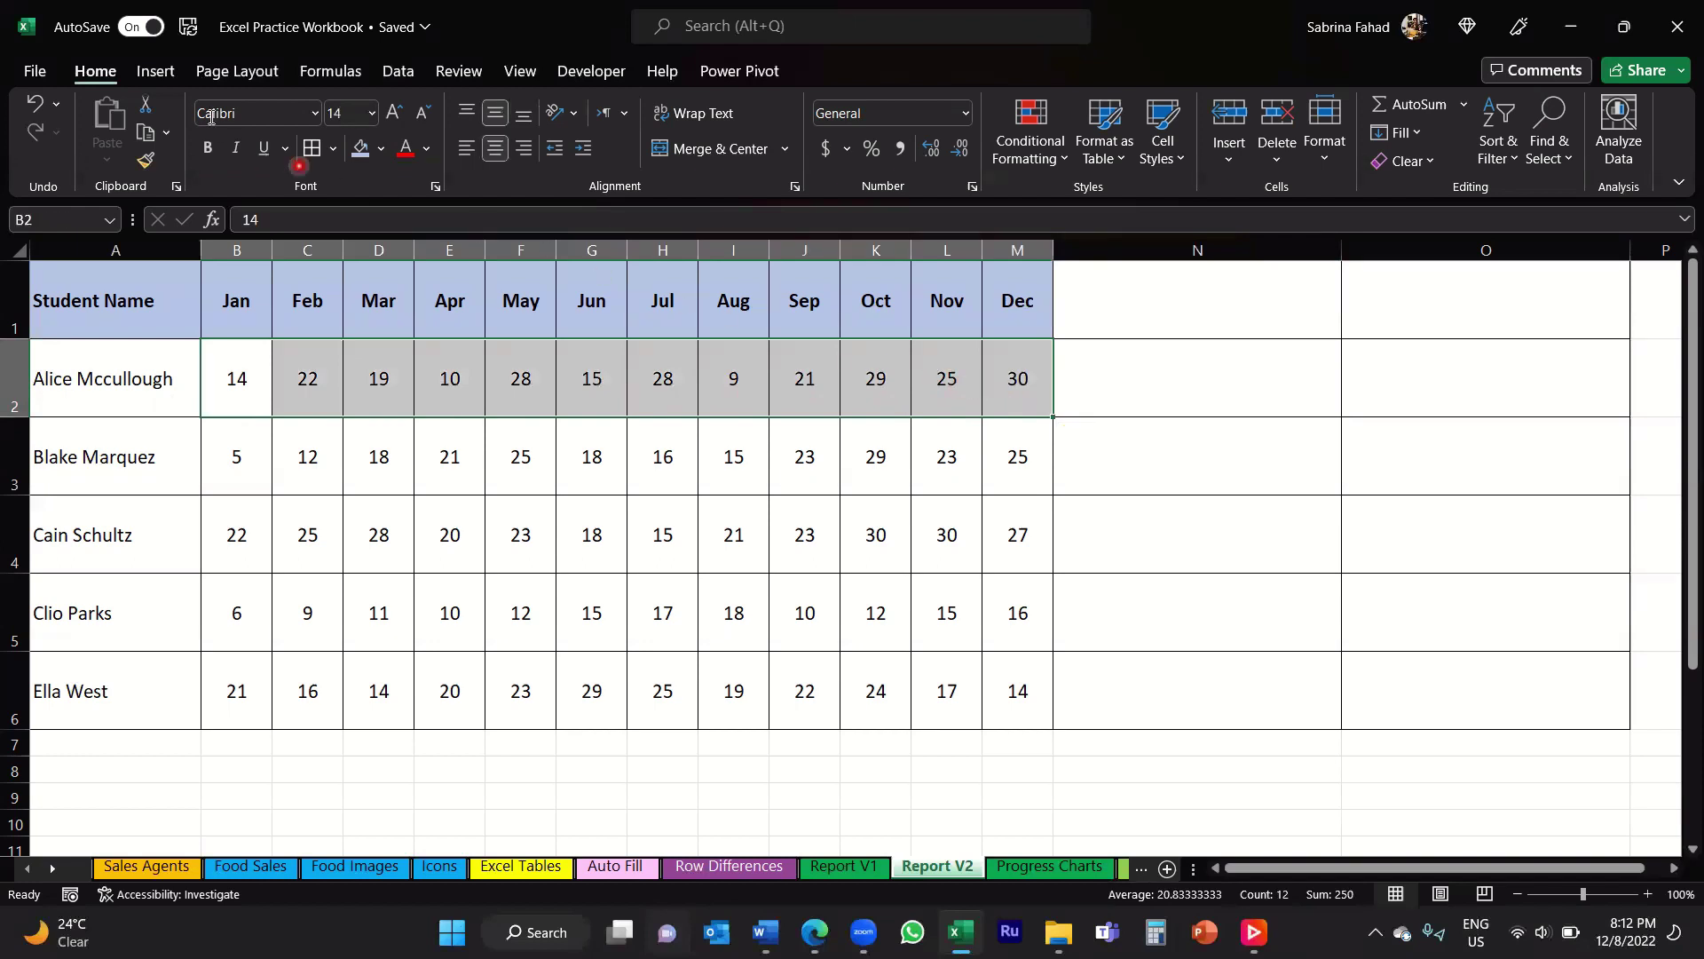
click(154, 73)
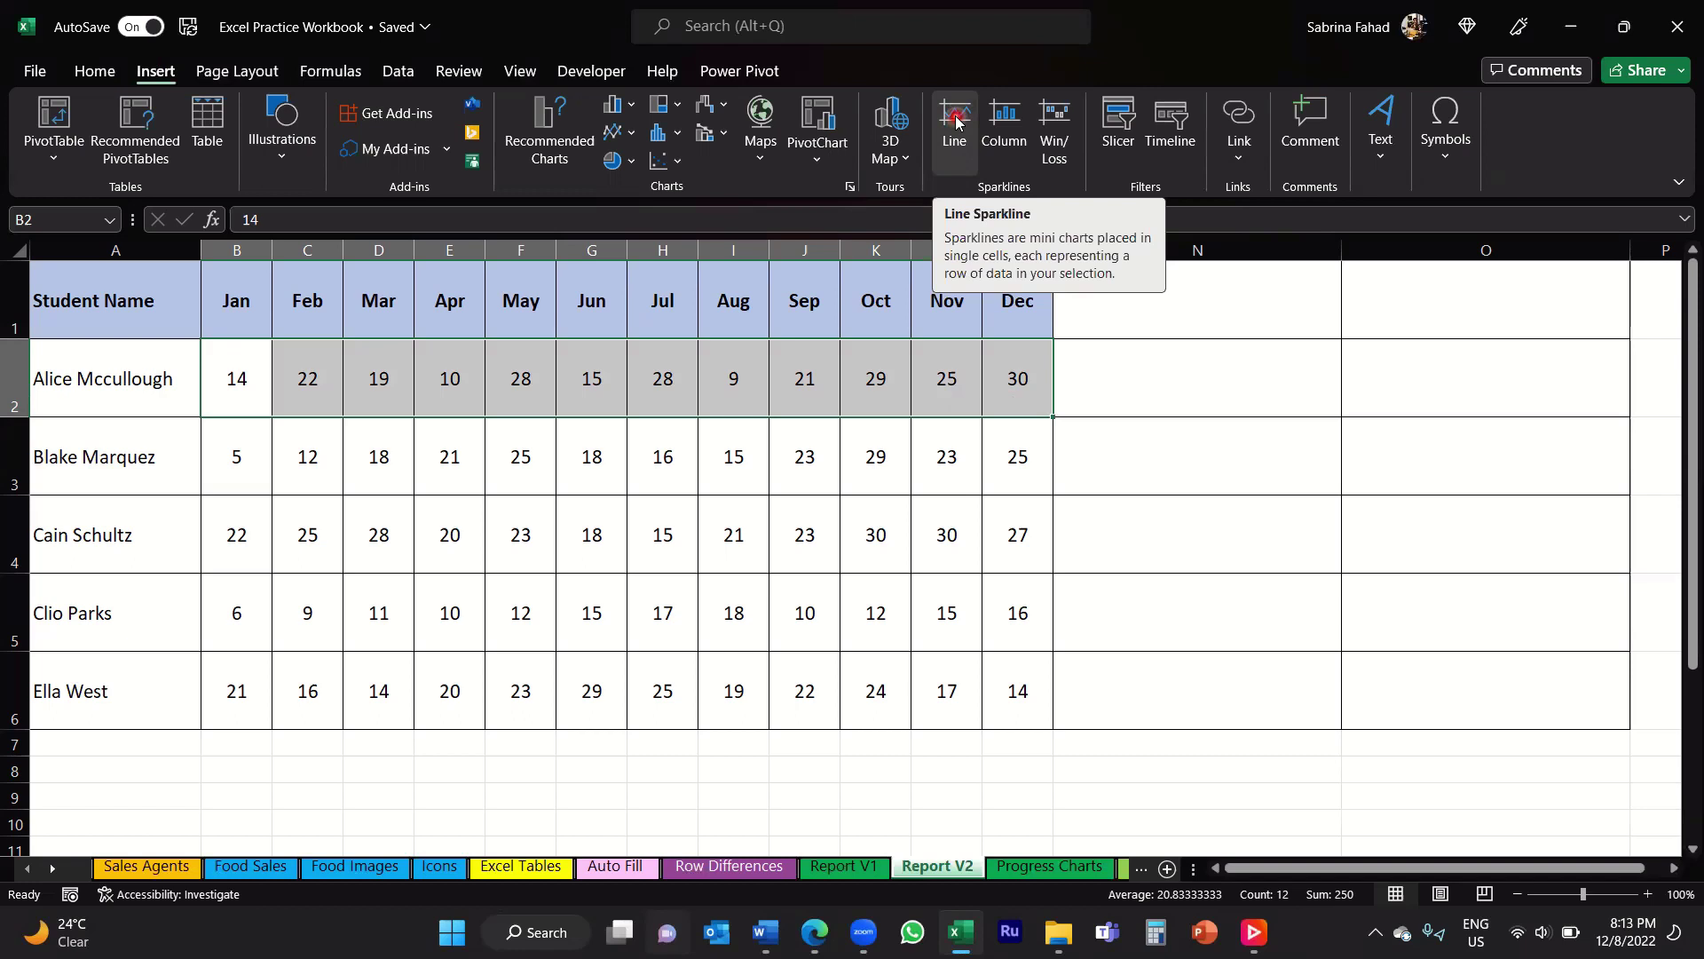
click(956, 122)
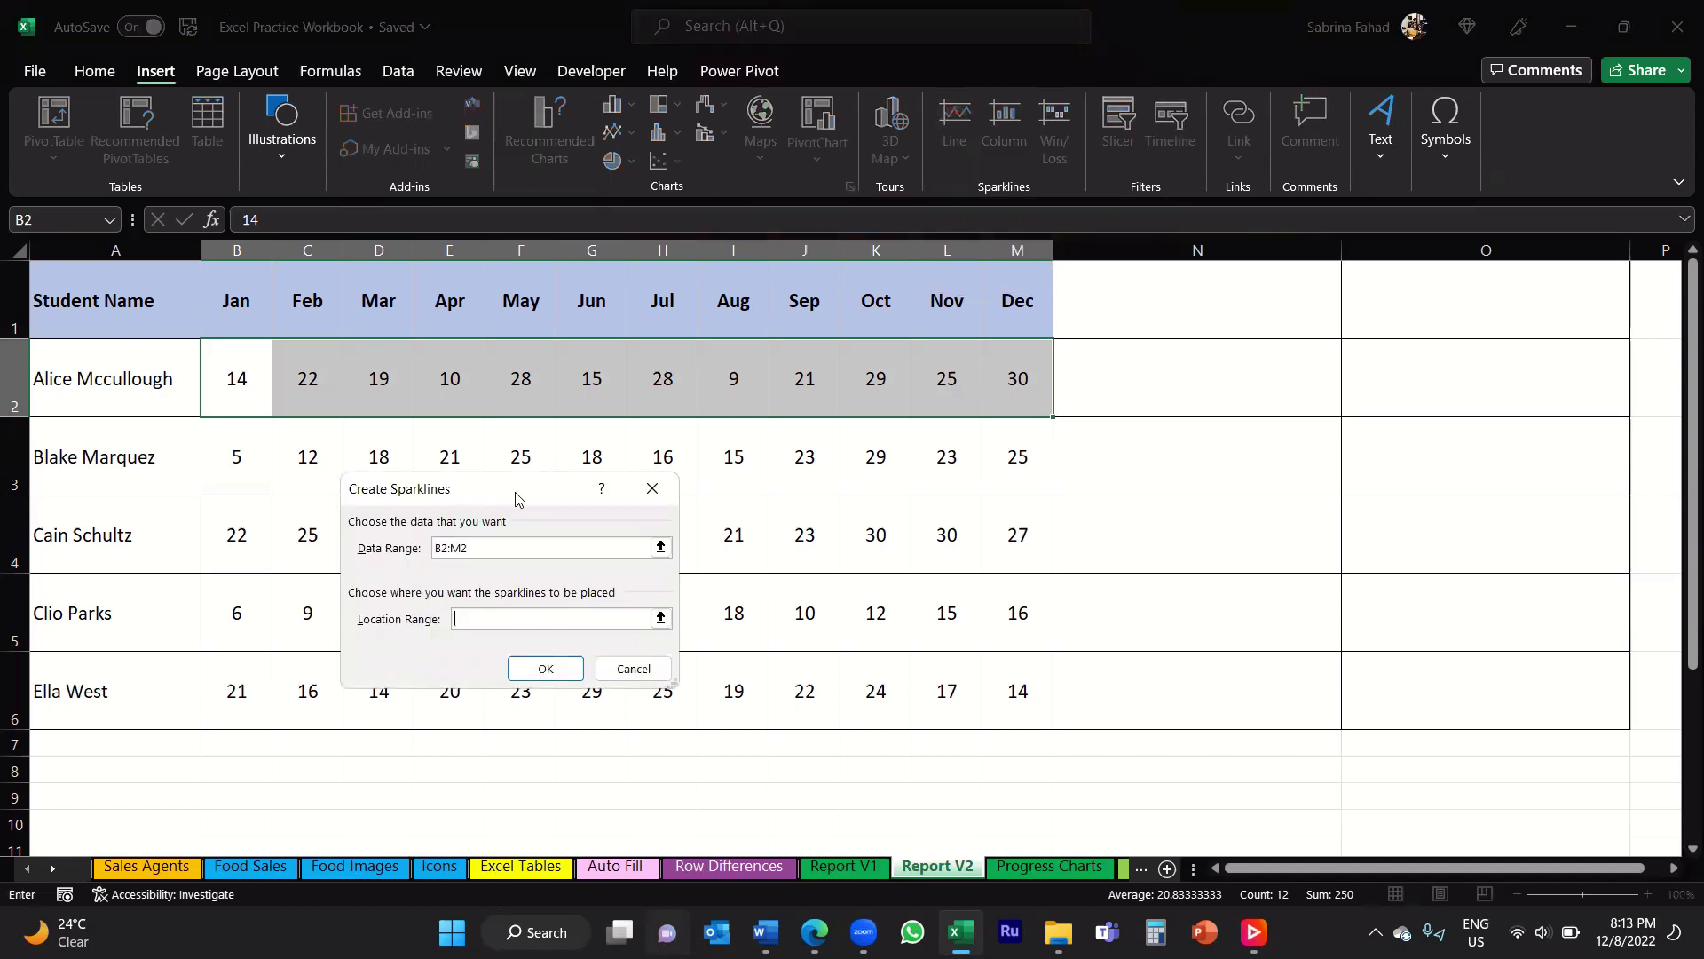
drag(515, 497, 868, 319)
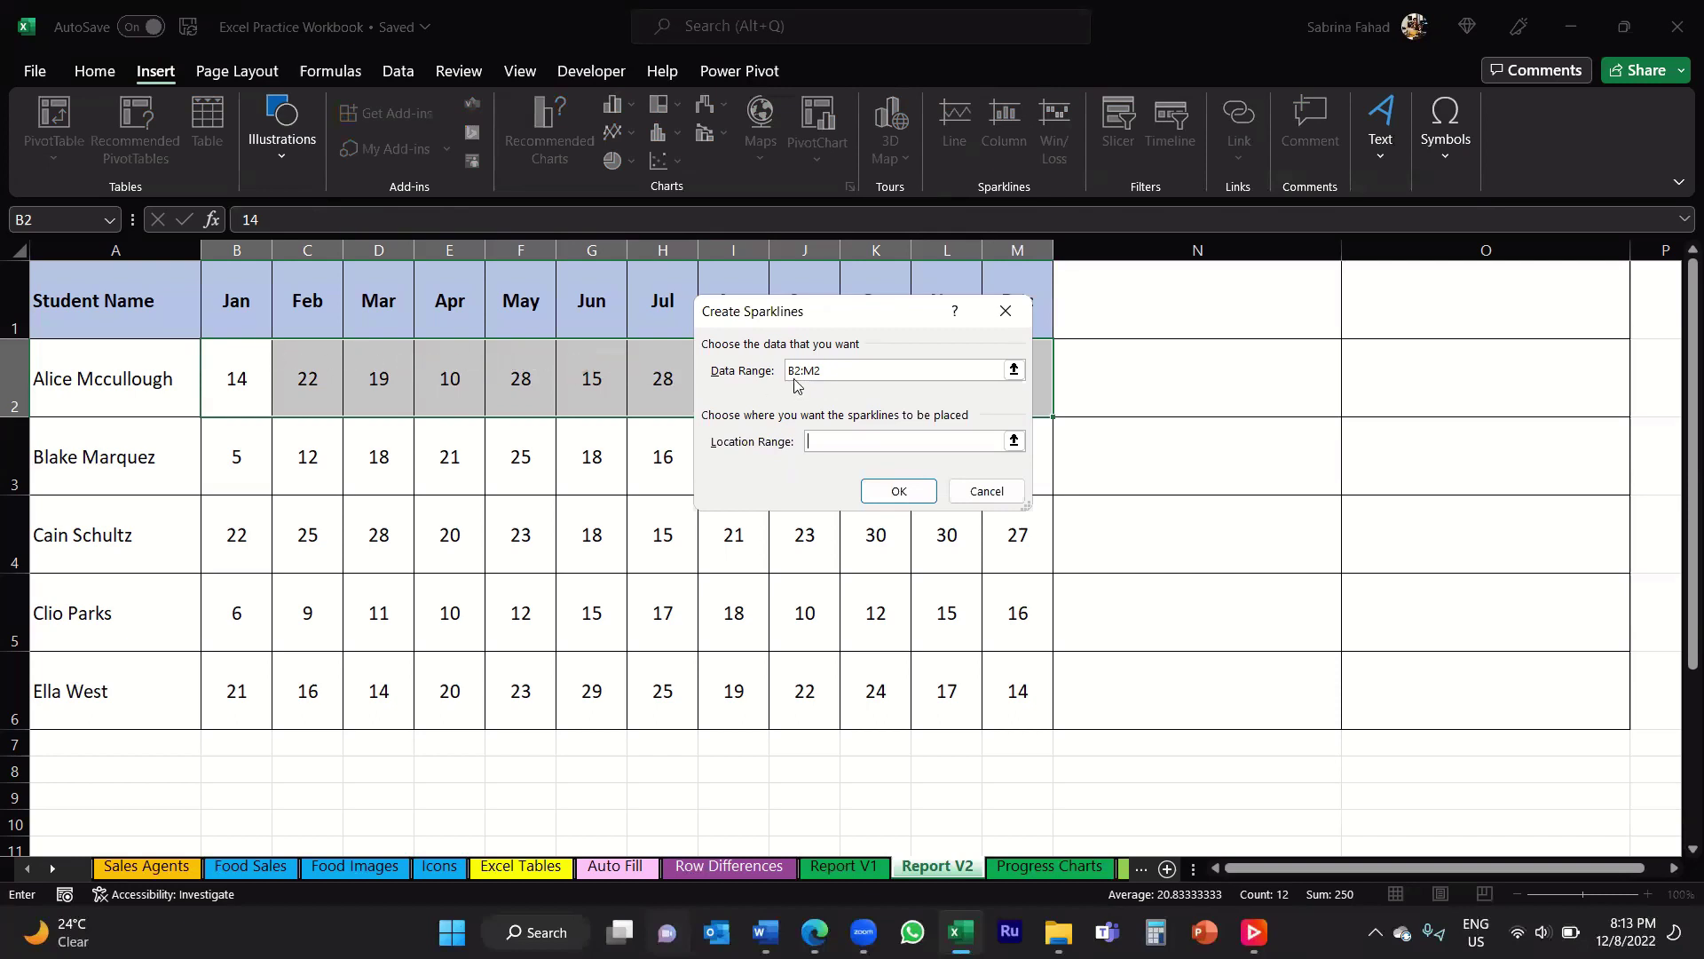
click(202, 251)
drag(876, 319, 682, 336)
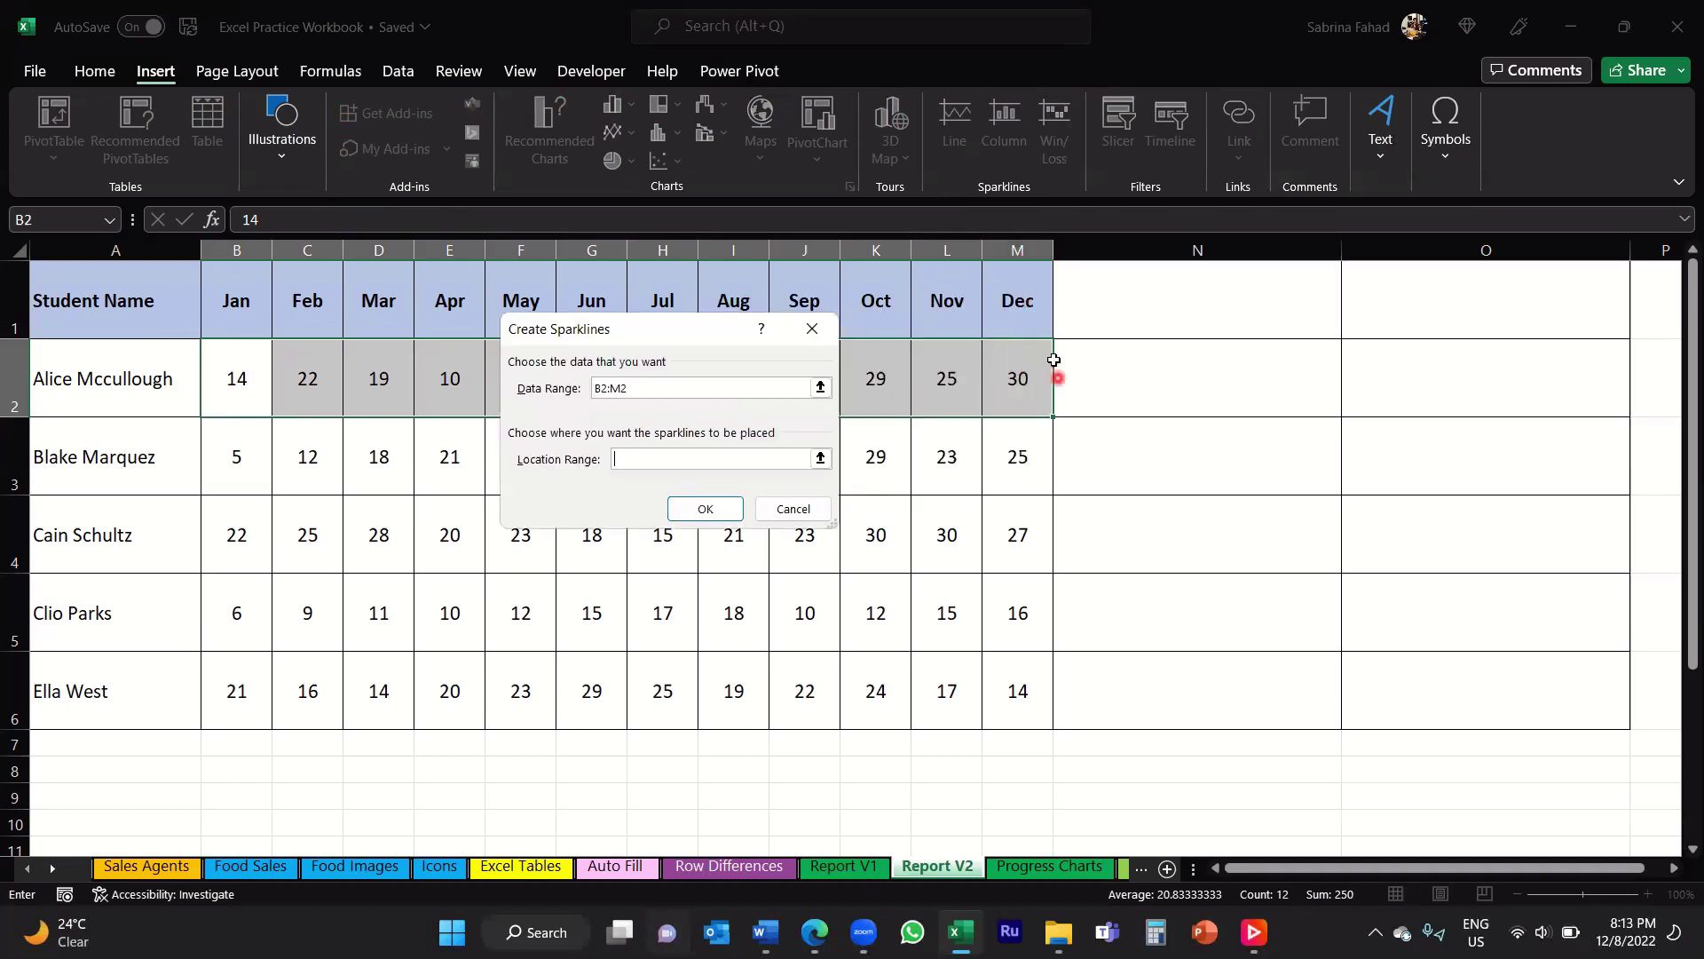
drag(700, 342, 798, 466)
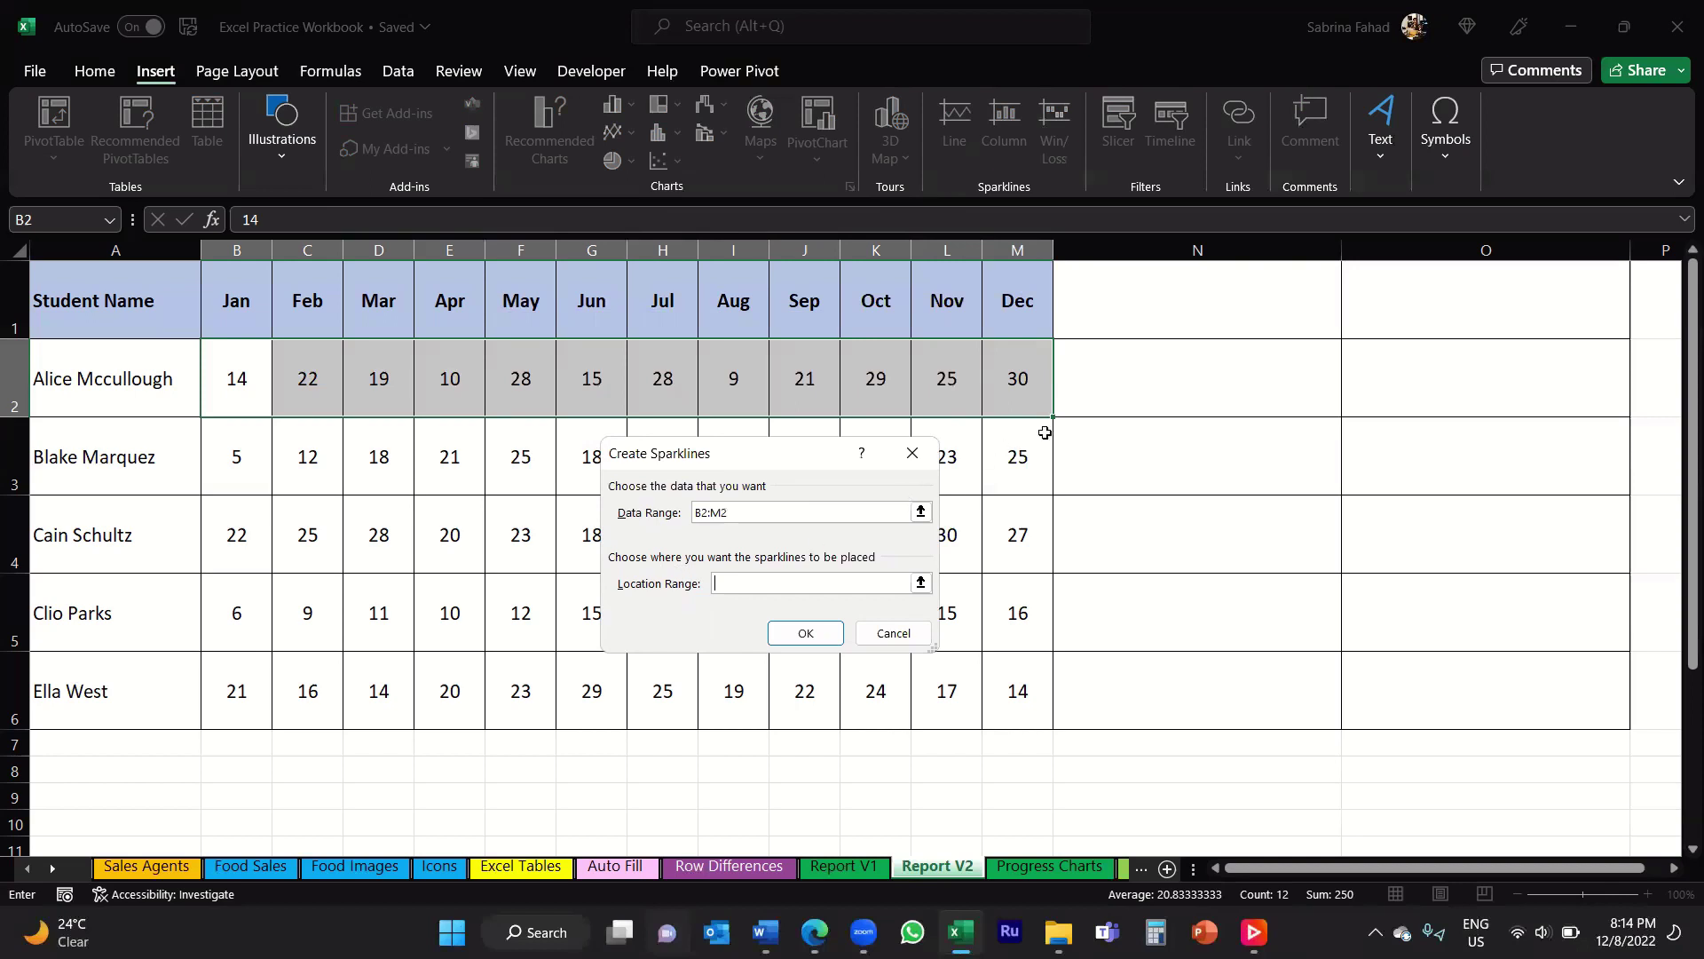
click(1281, 381)
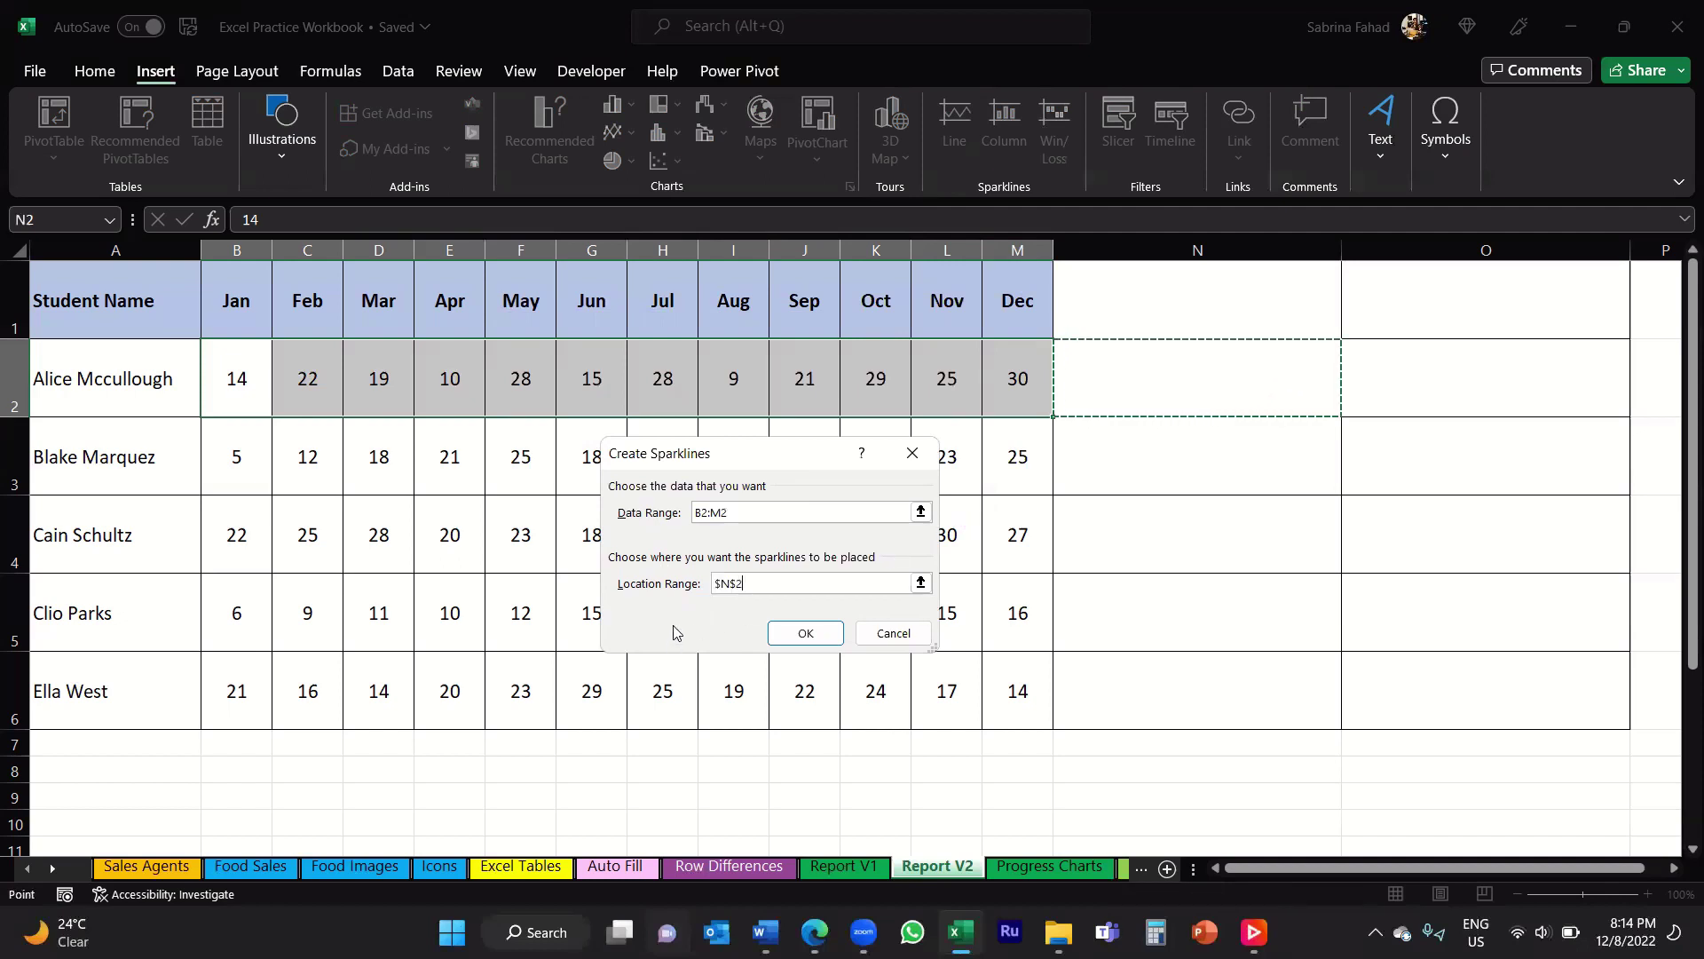
click(826, 640)
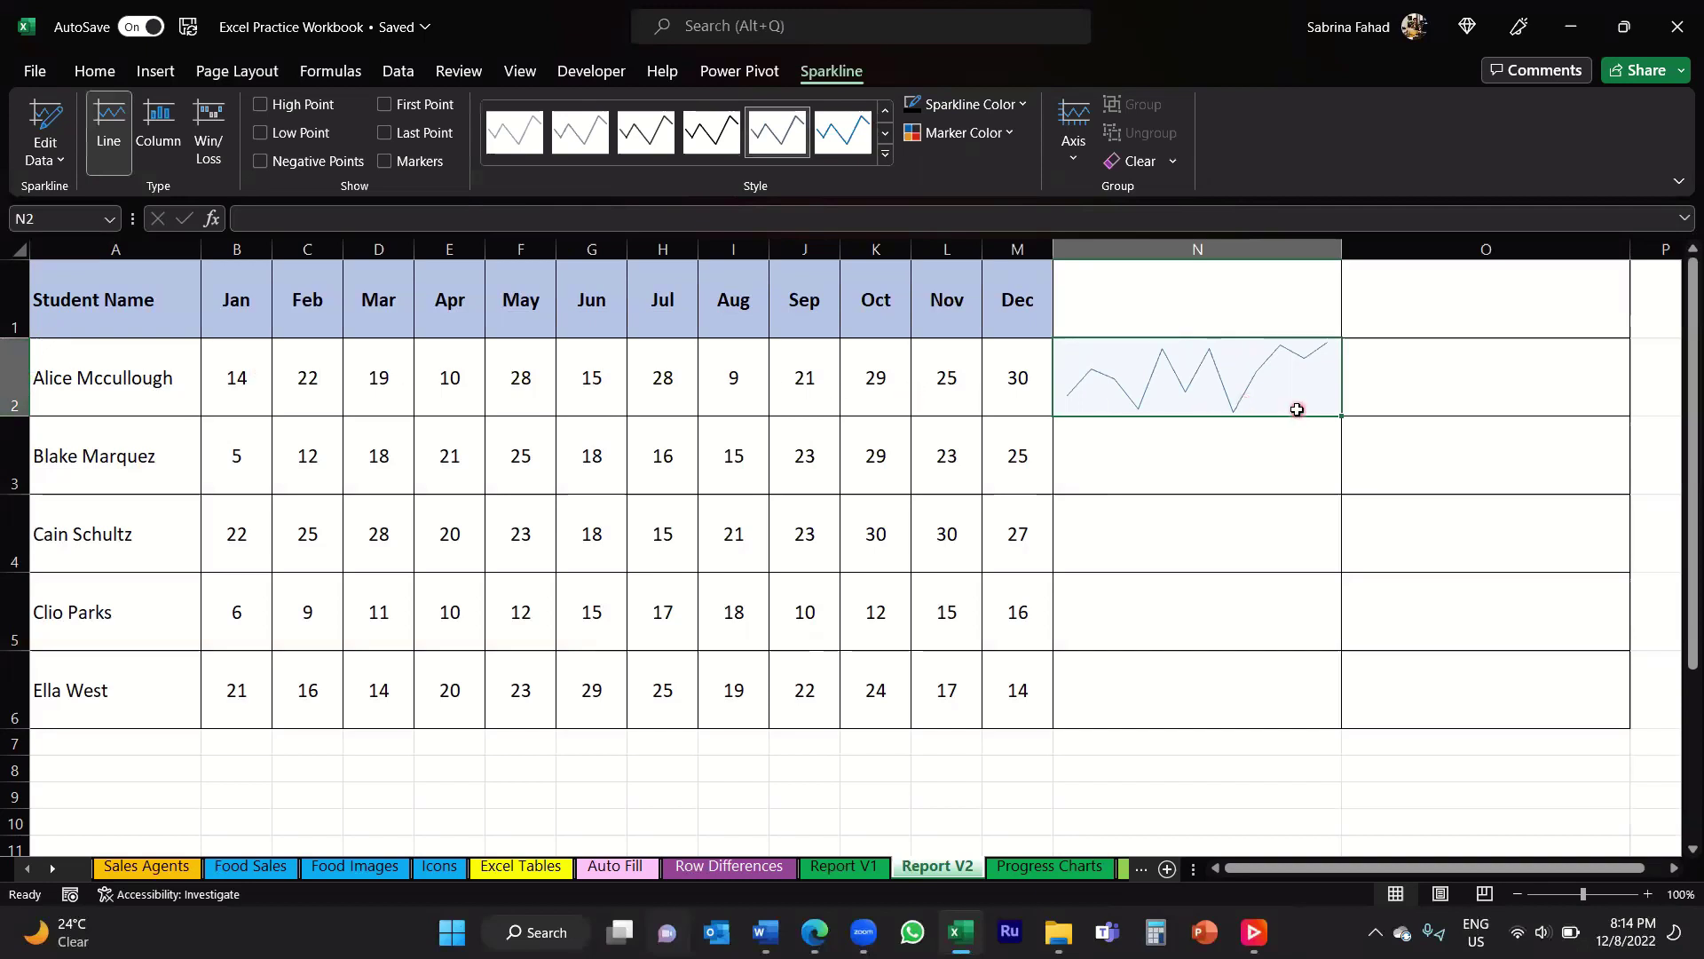
Fill the line sparkline from N2 down through N6 for the remaining students.
click(1296, 470)
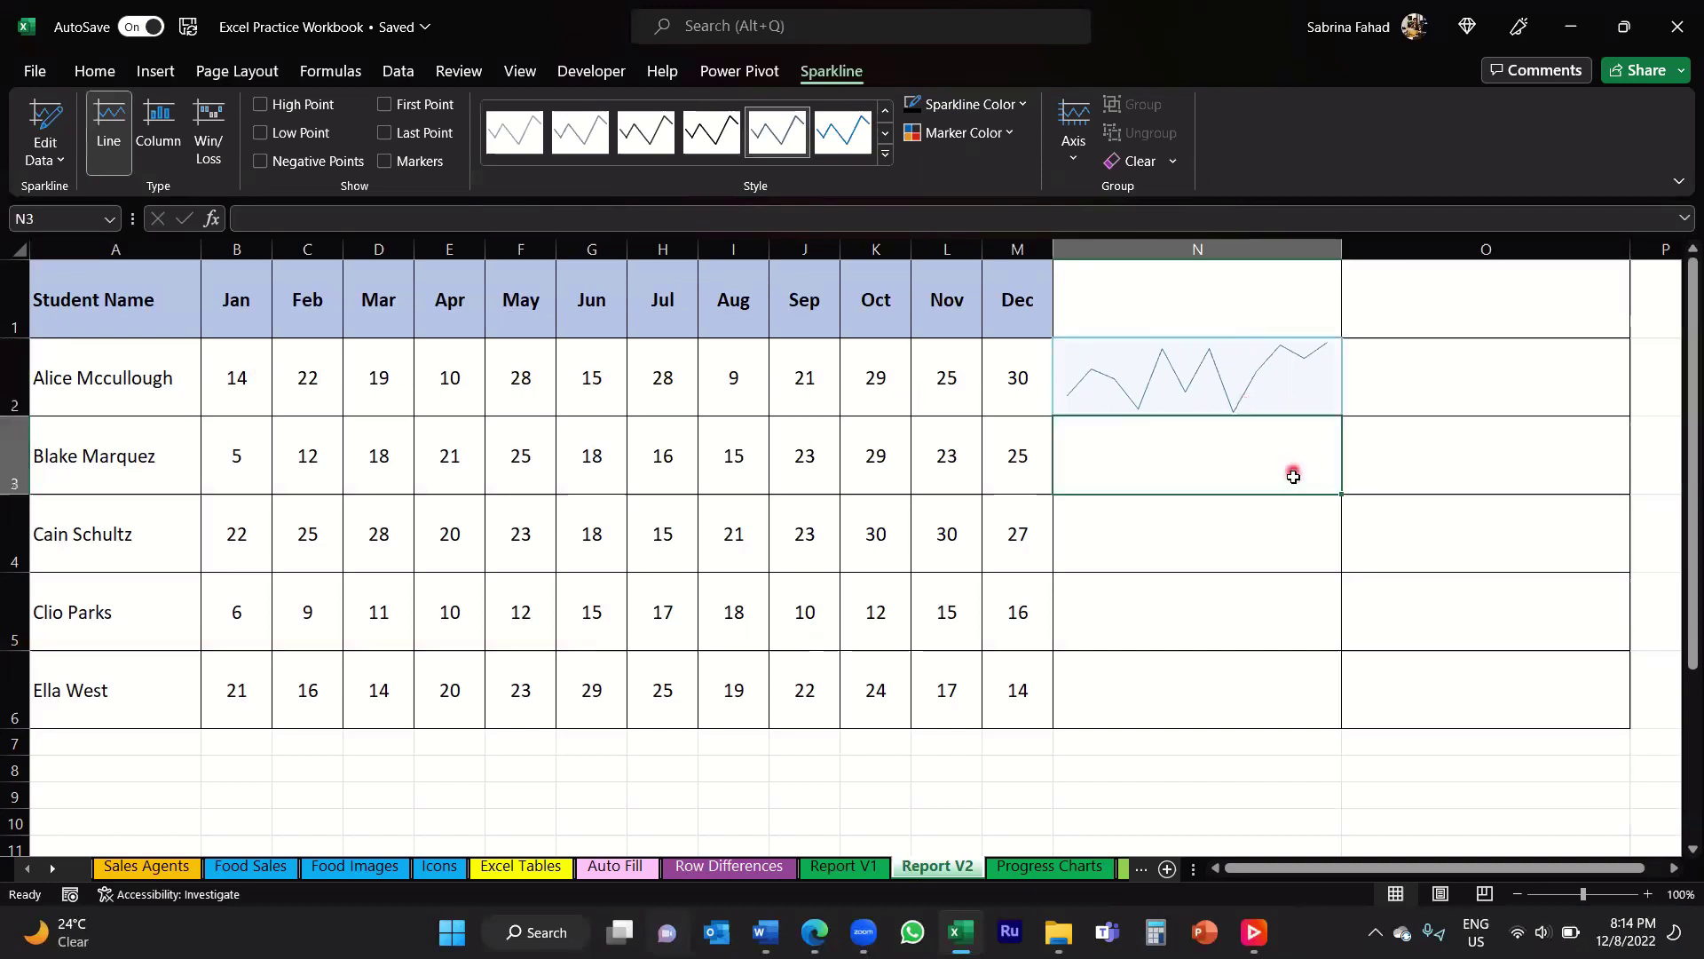
click(1296, 539)
click(1289, 629)
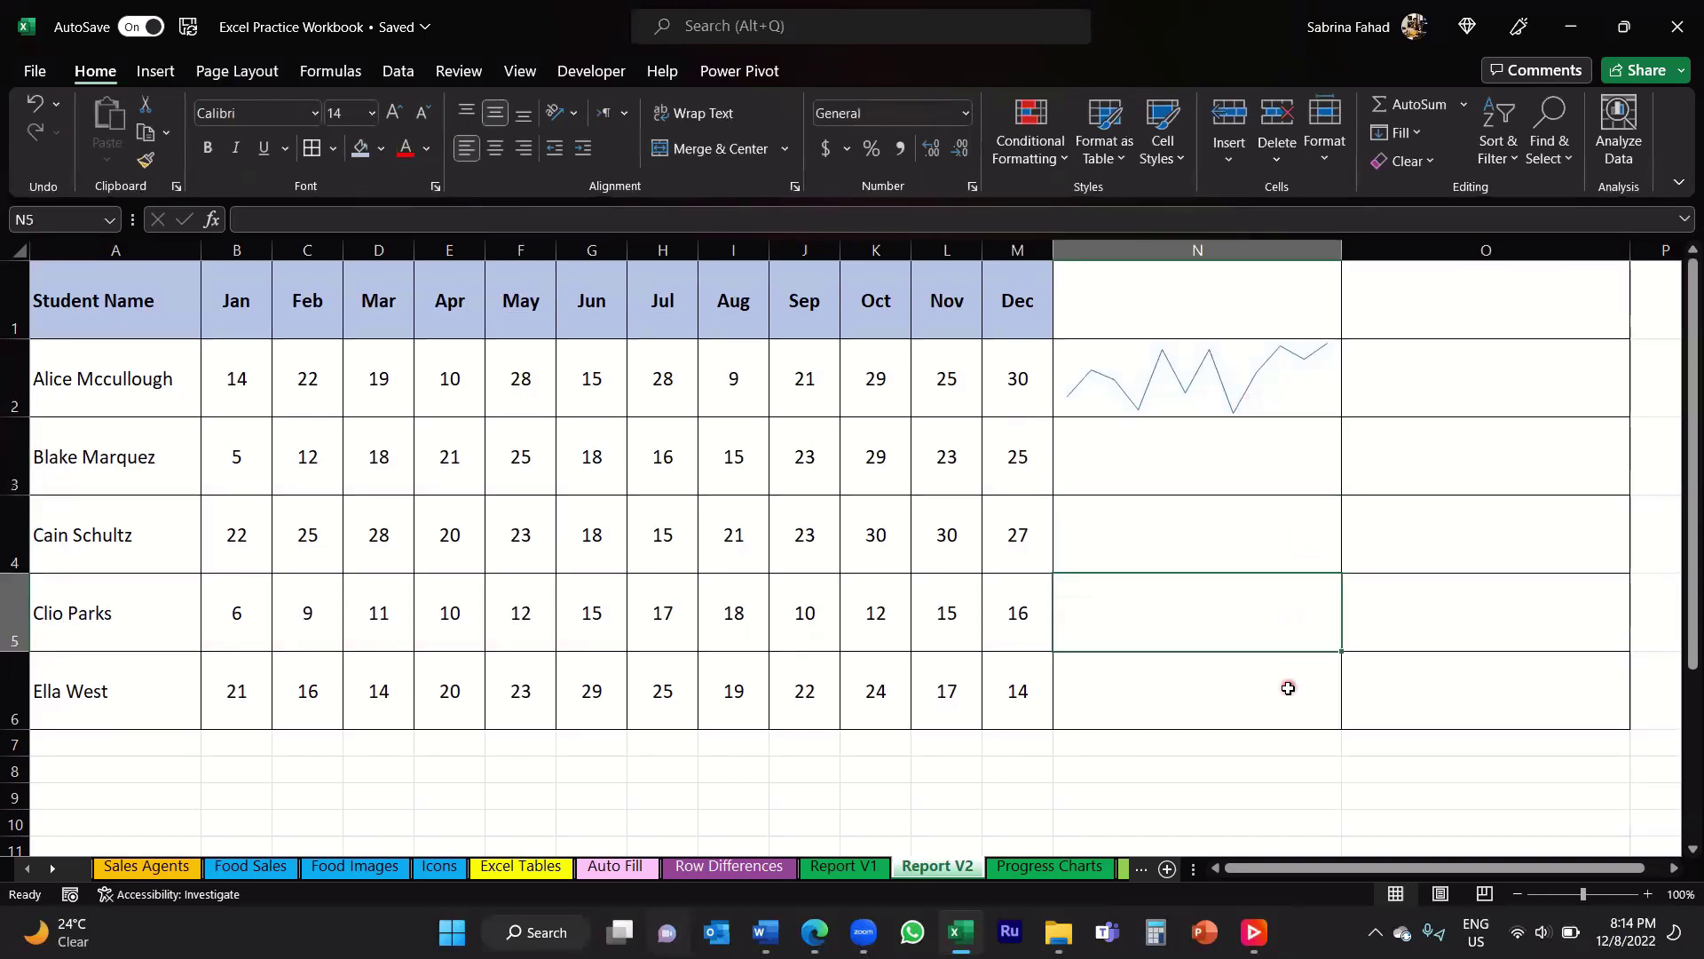
click(1286, 689)
click(1292, 468)
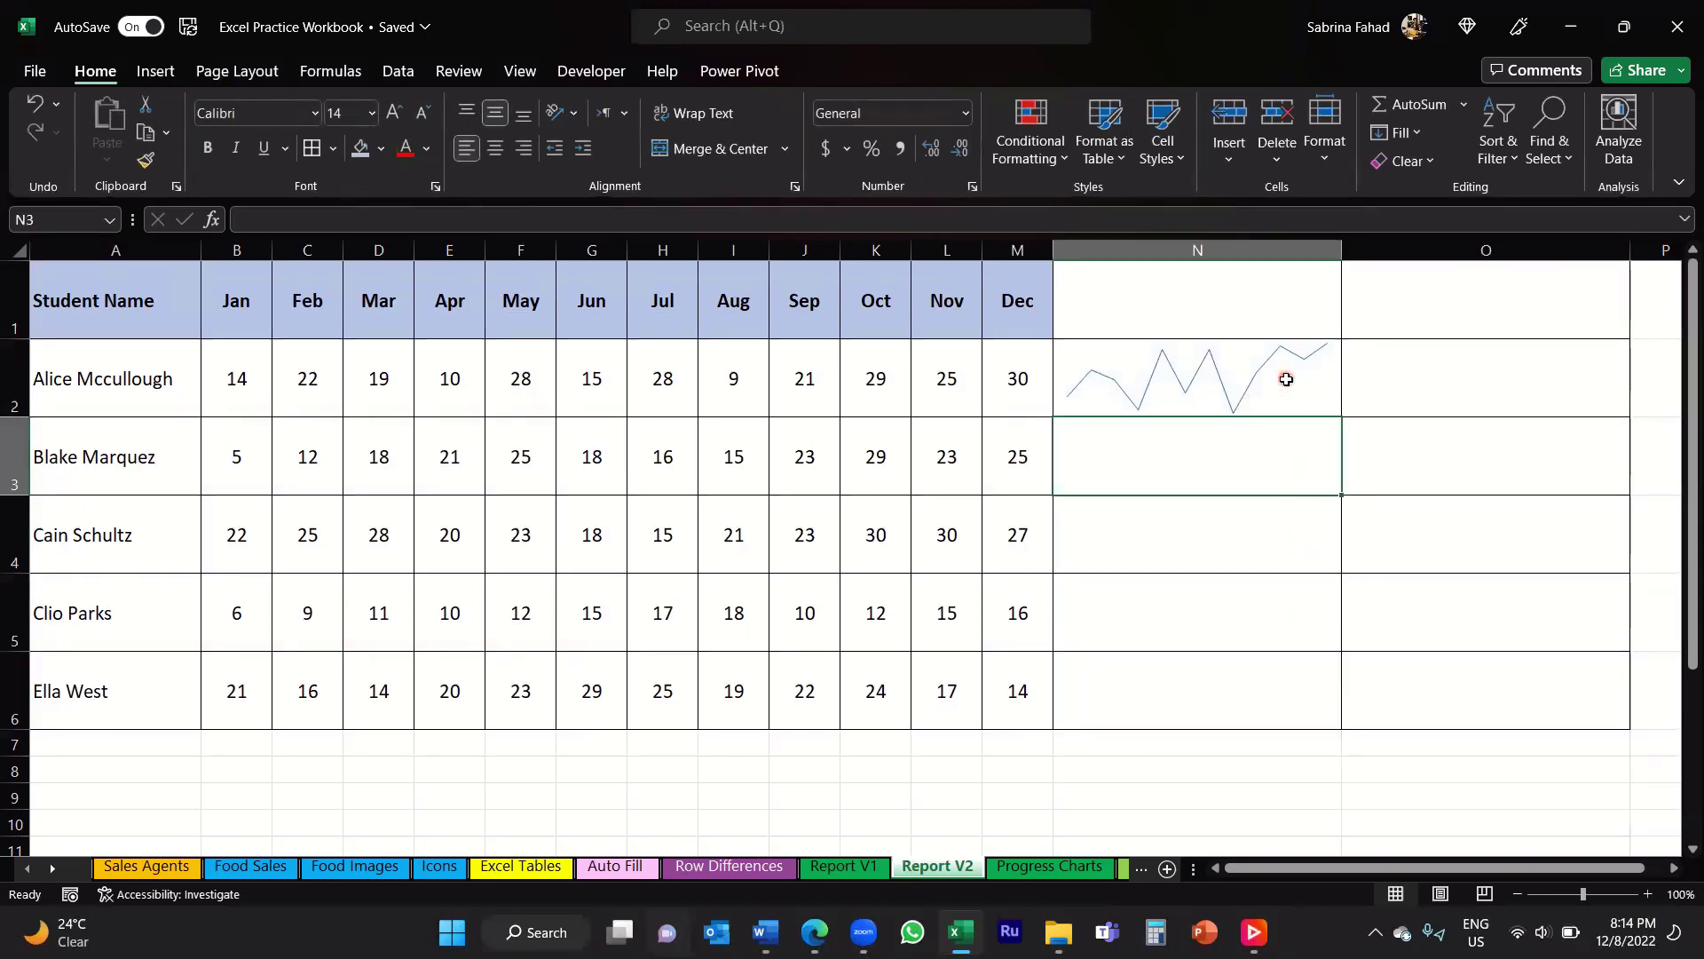
click(1287, 377)
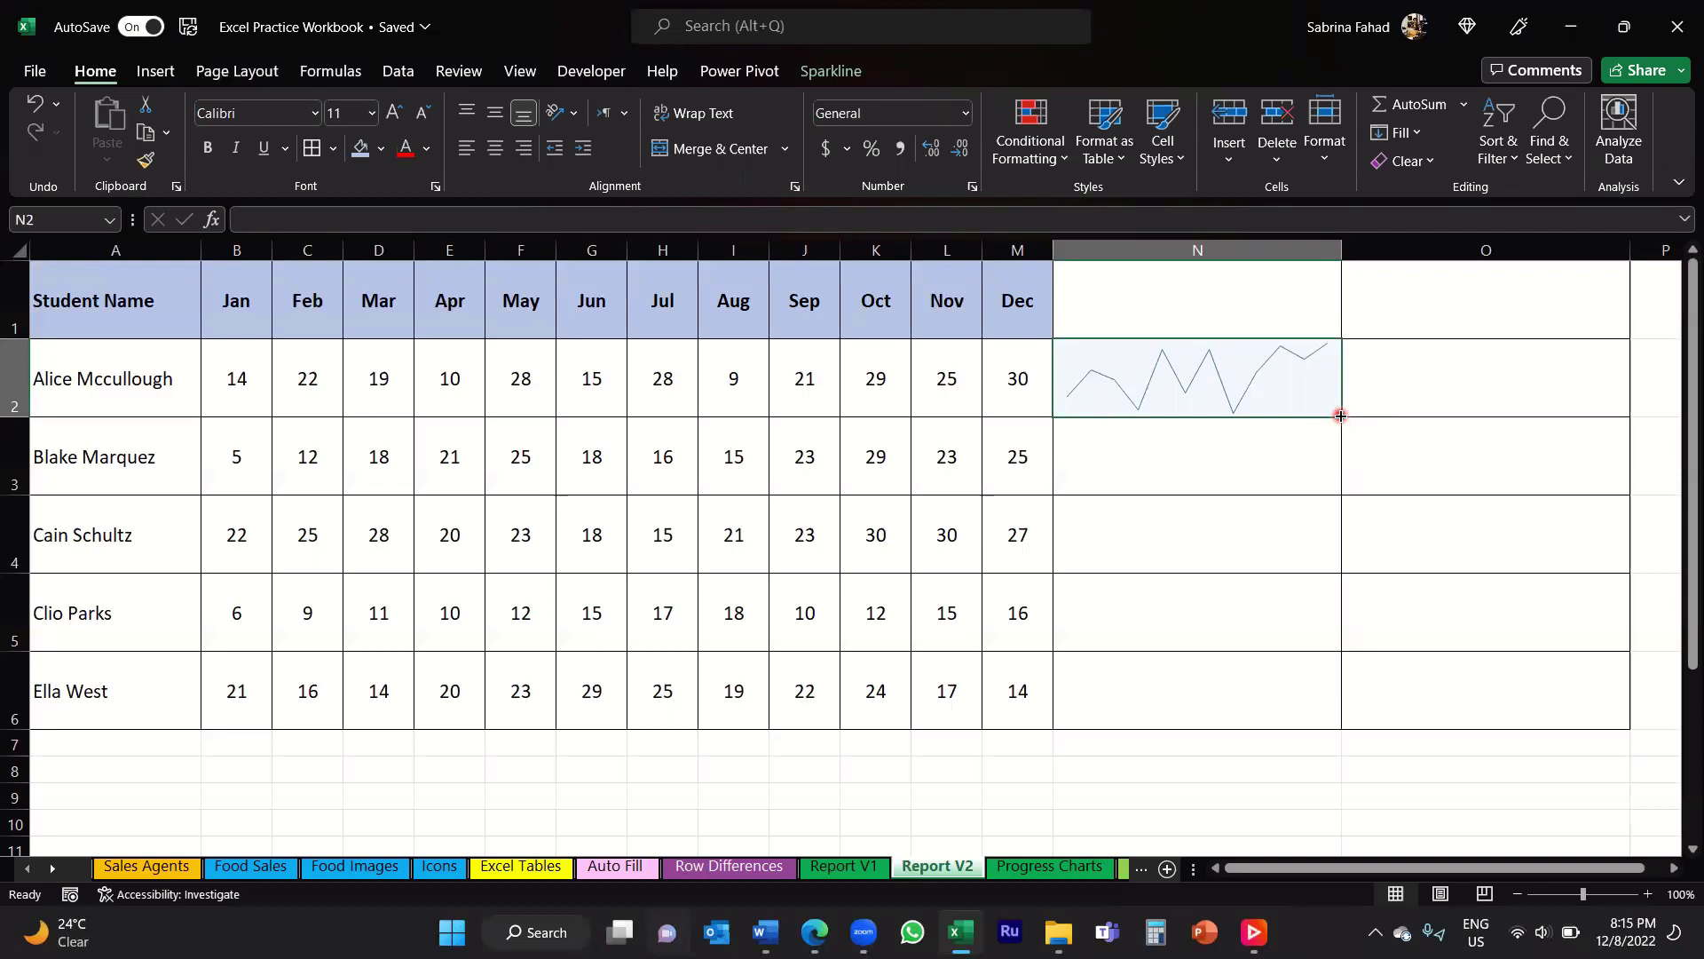
drag(1340, 415, 1342, 726)
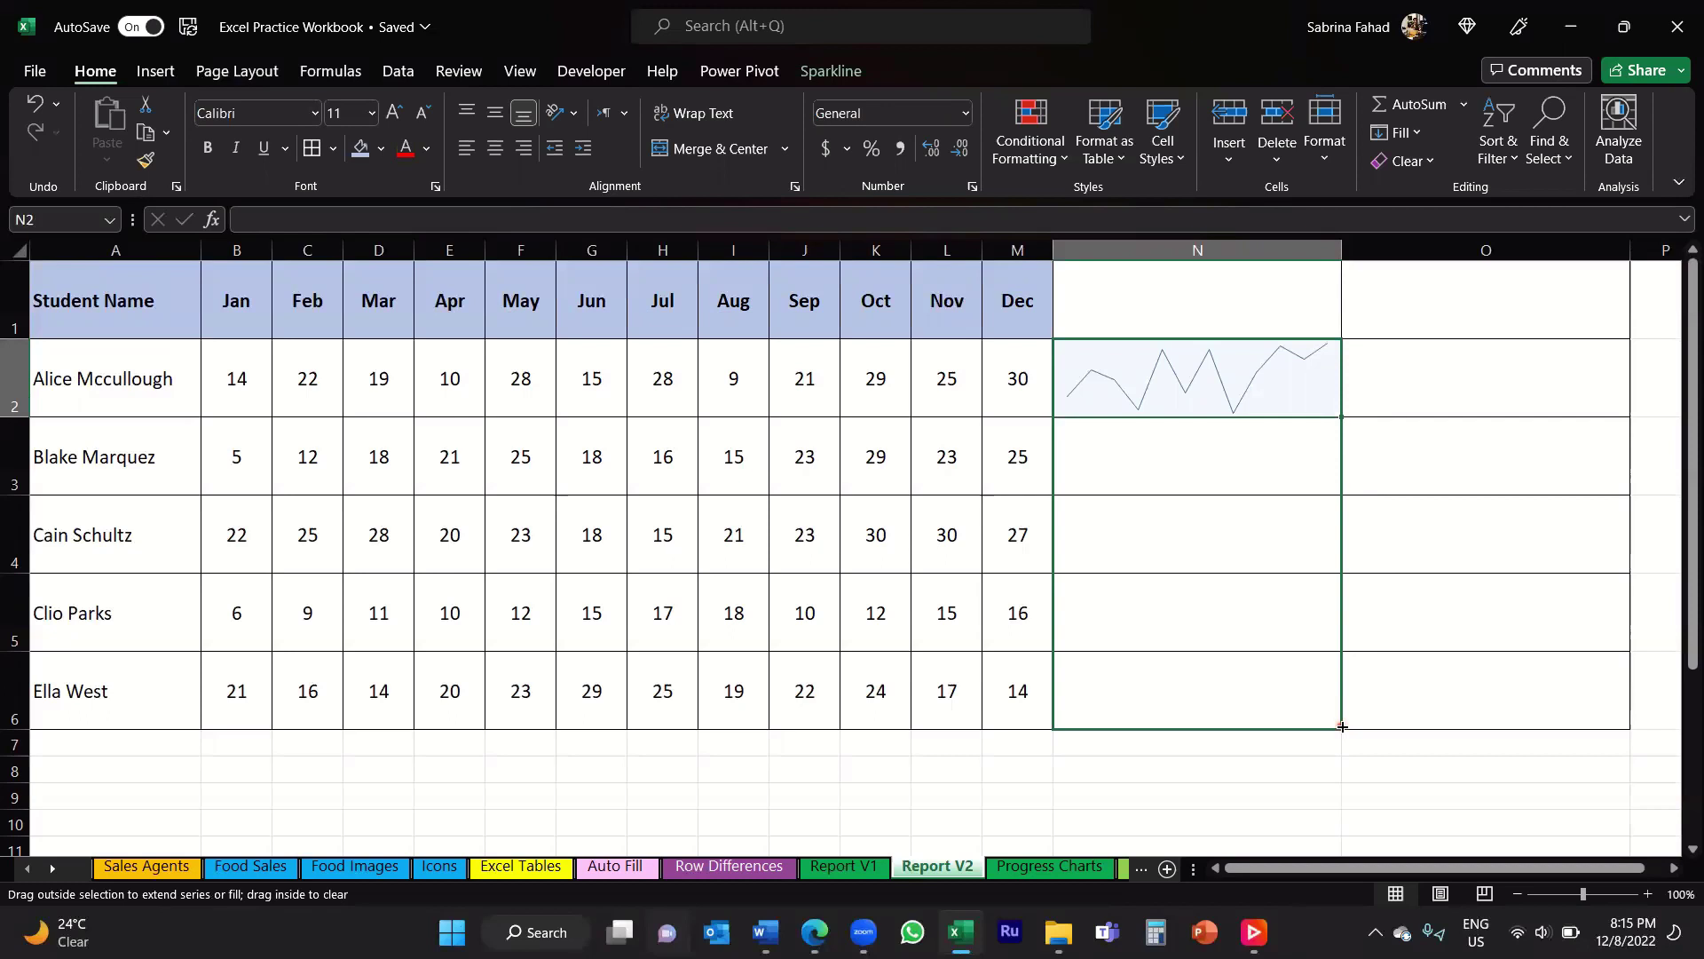
drag(1342, 726, 1342, 726)
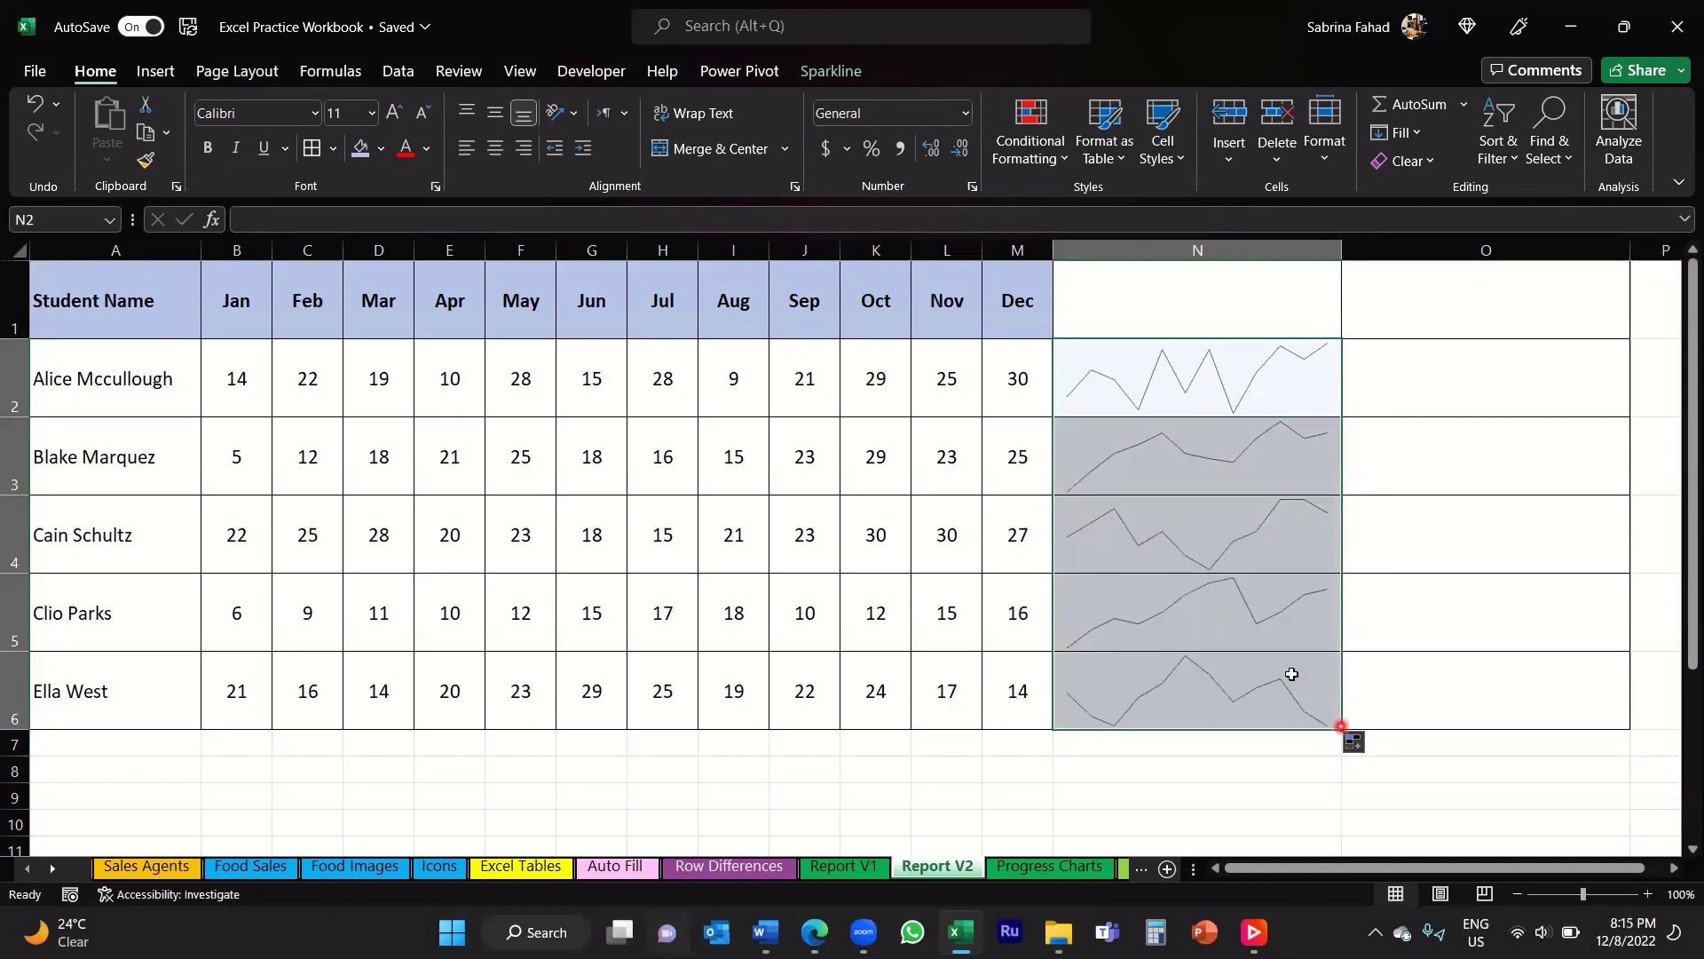
click(1021, 390)
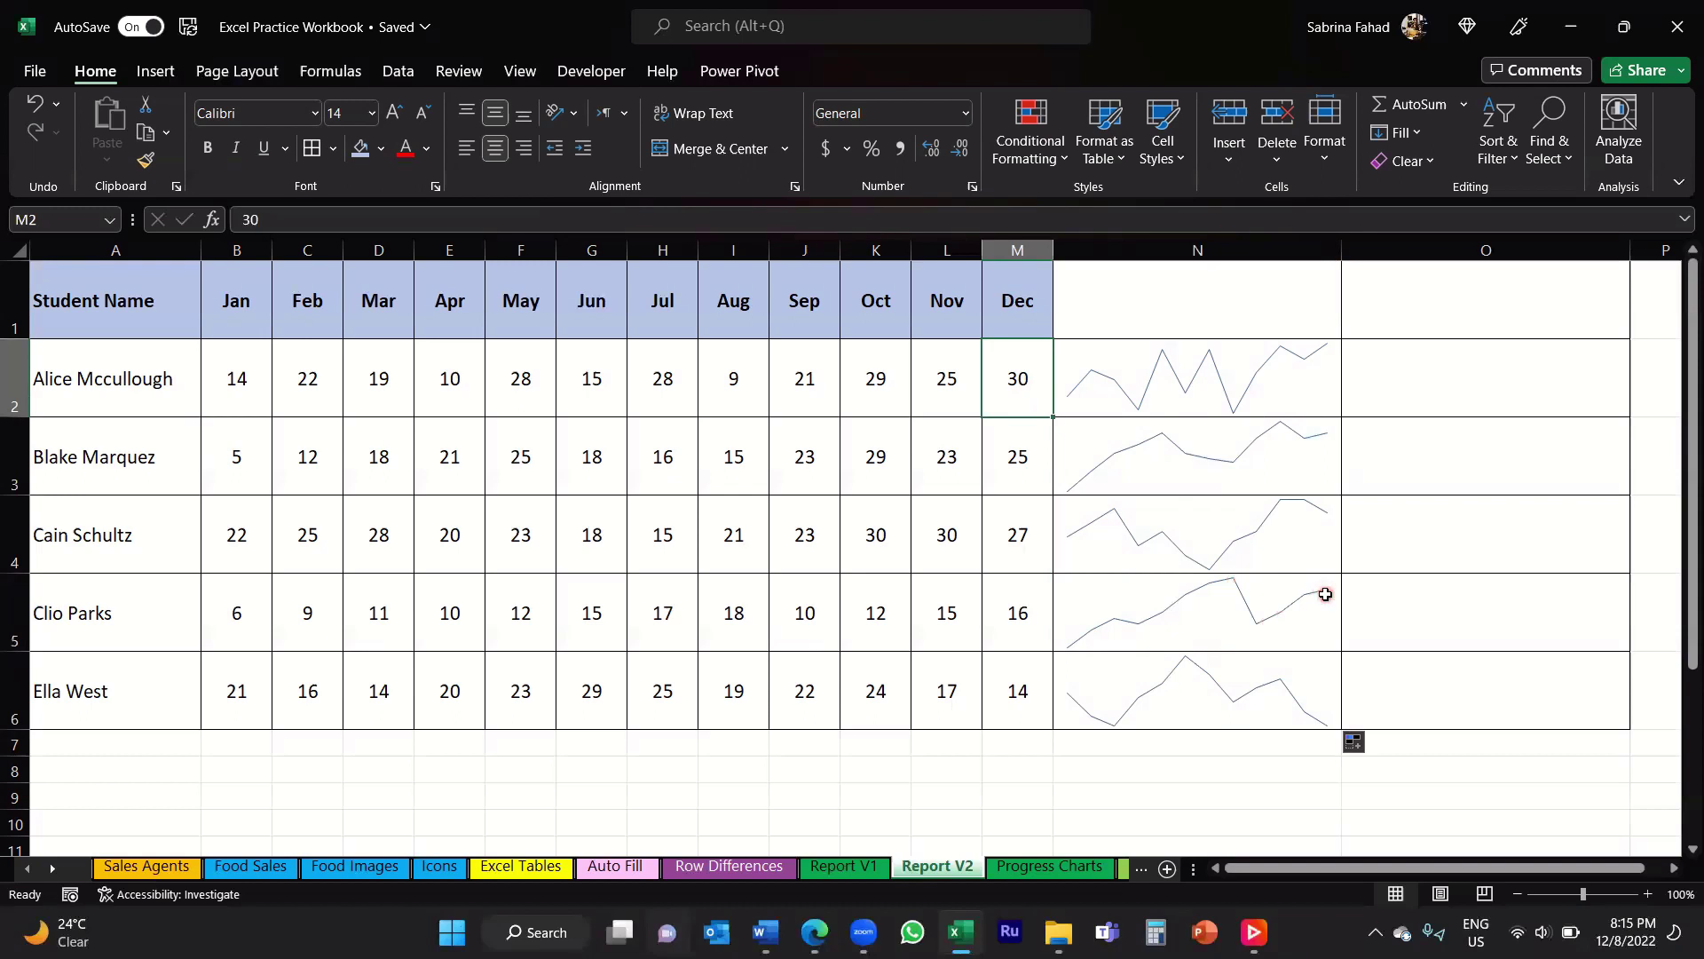
click(1115, 246)
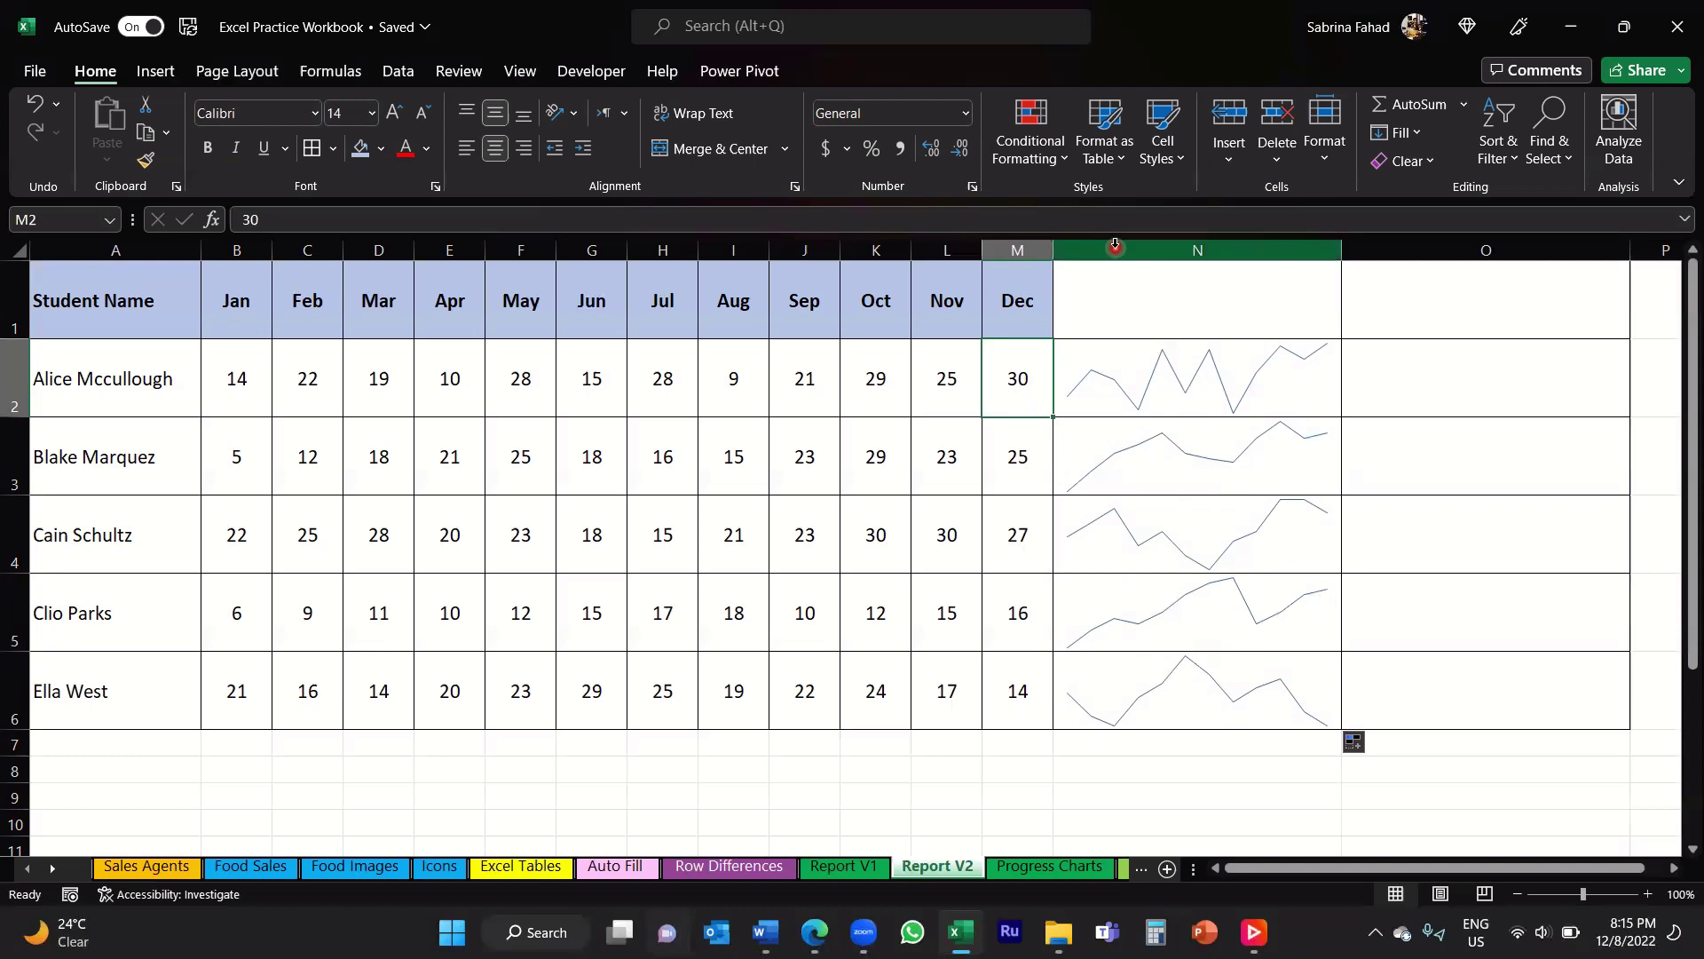
Insert a Column sparkline in cell O2 using the data range B2:M2.
click(1502, 396)
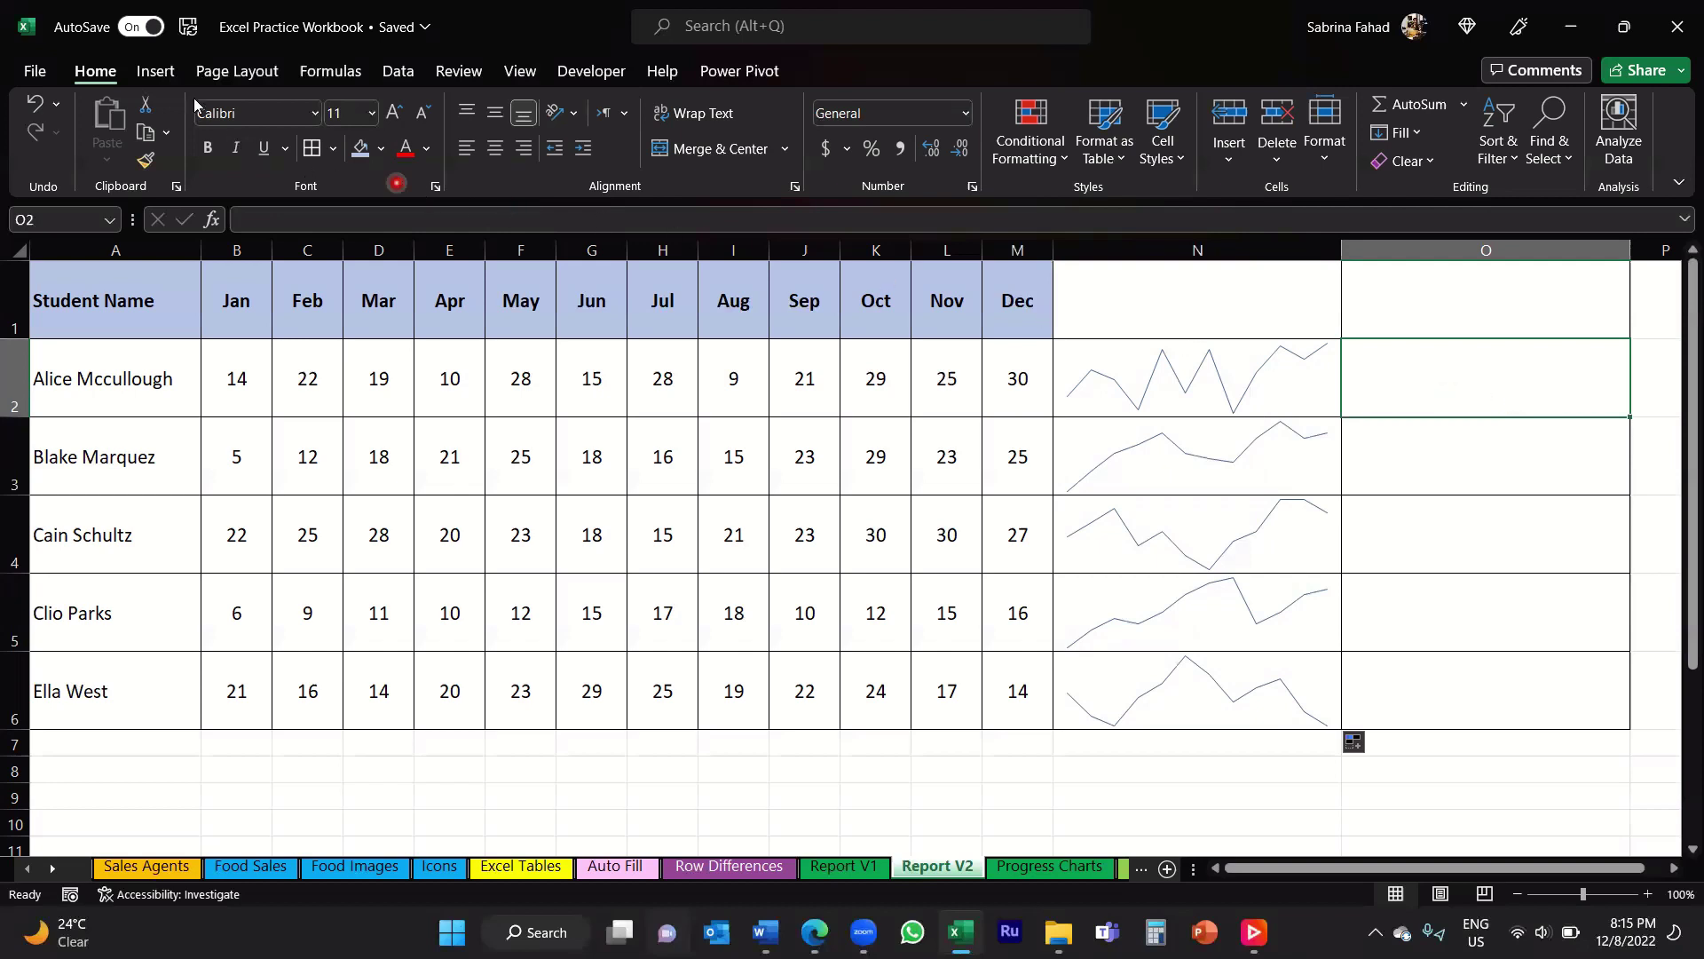
click(156, 74)
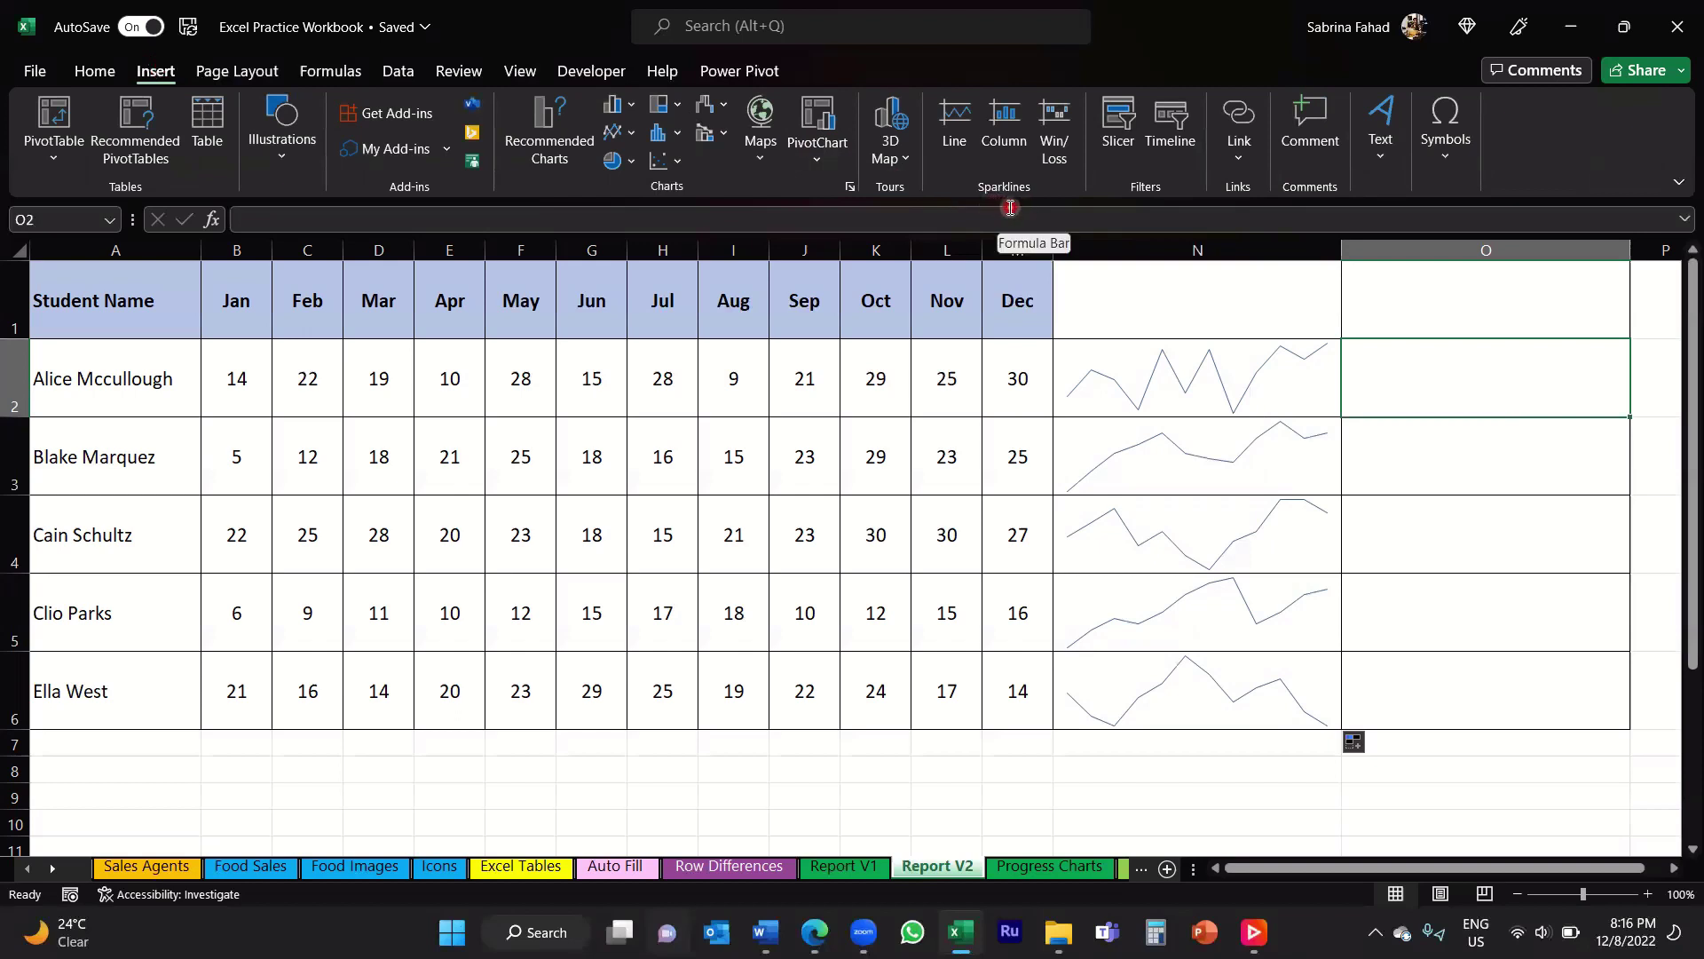
click(1005, 122)
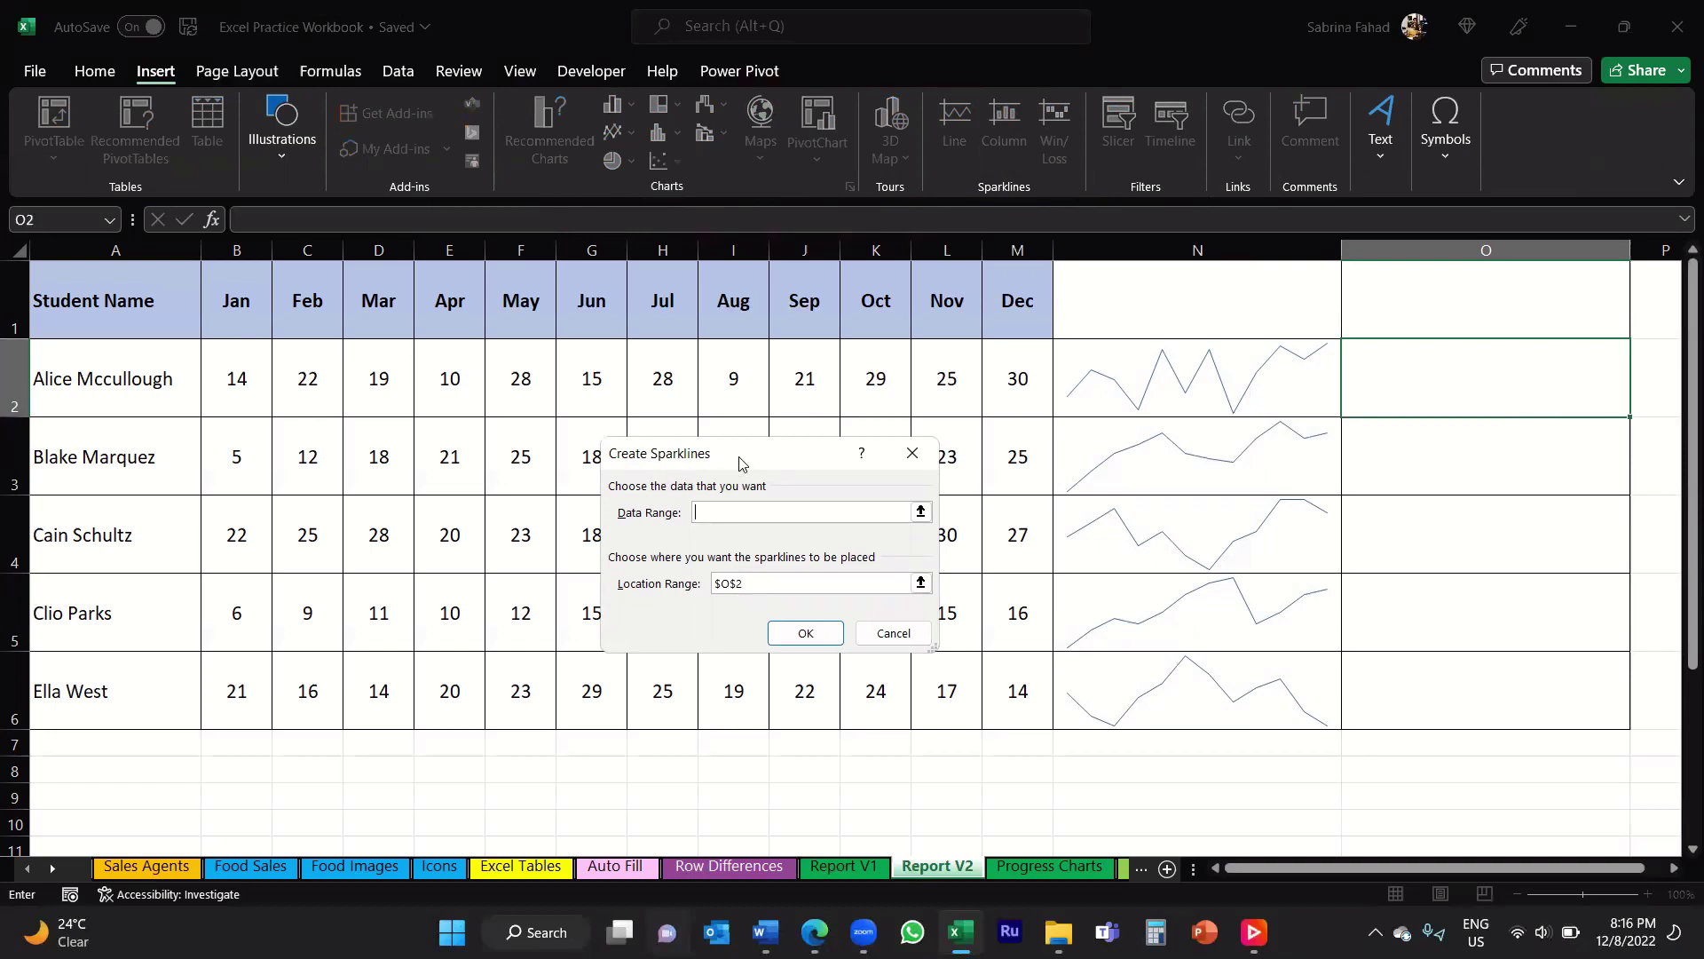
drag(741, 462, 569, 452)
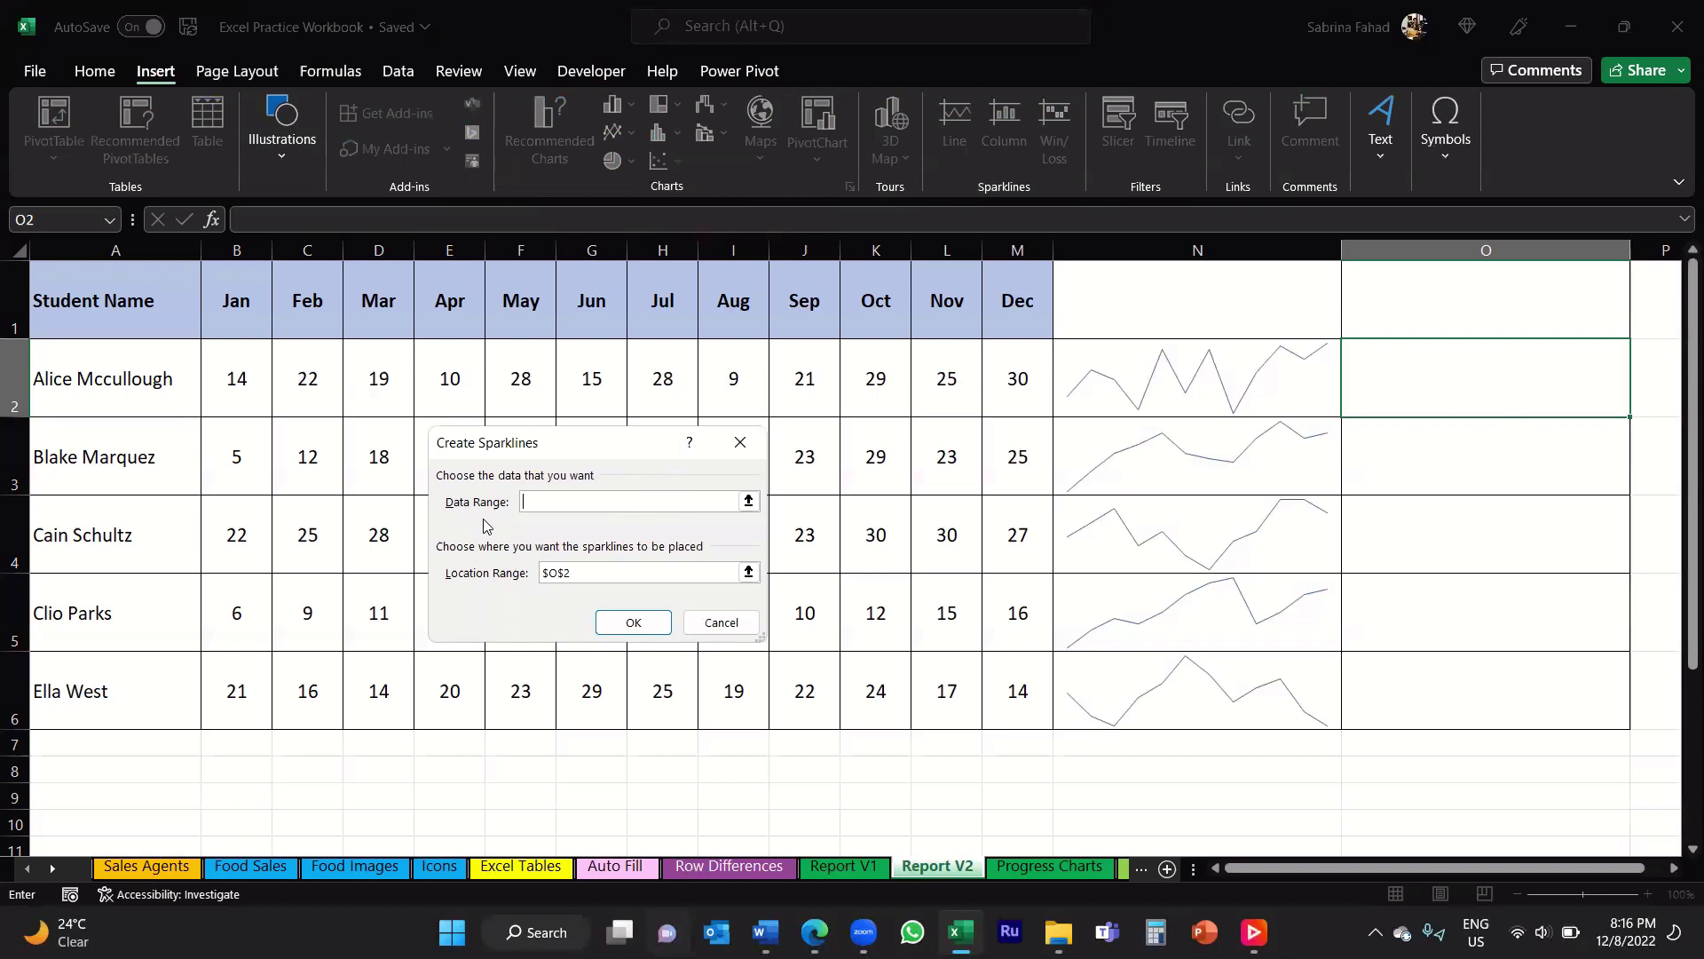
click(748, 502)
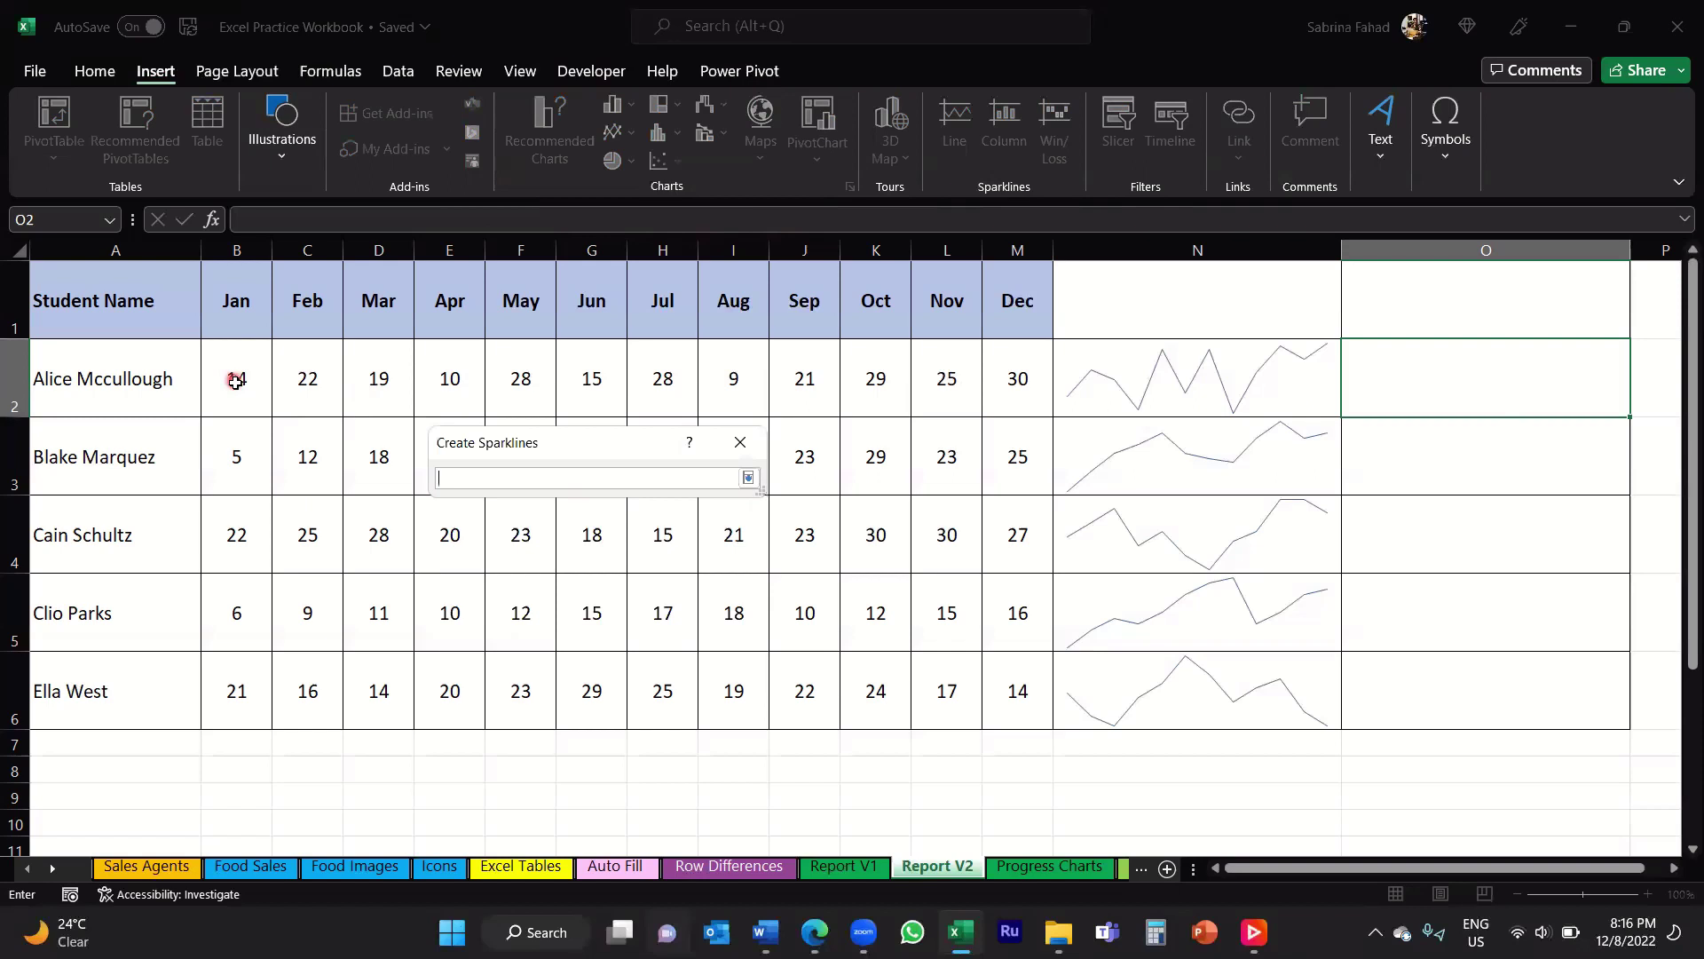
drag(232, 378, 1009, 378)
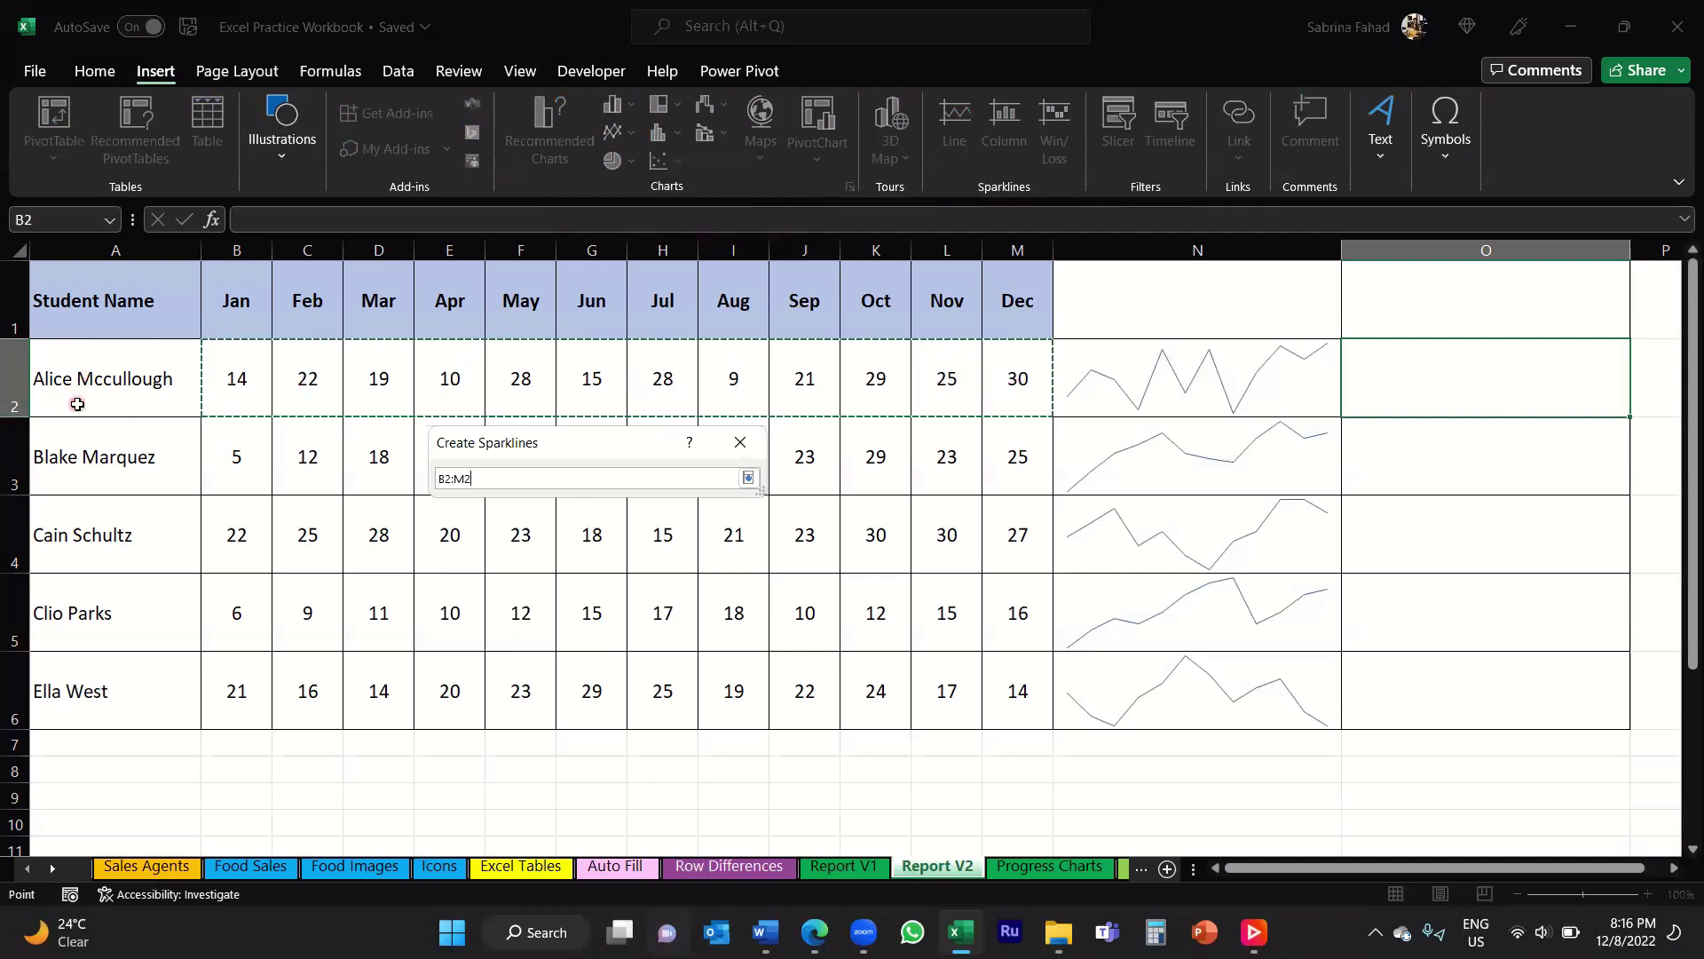
click(748, 478)
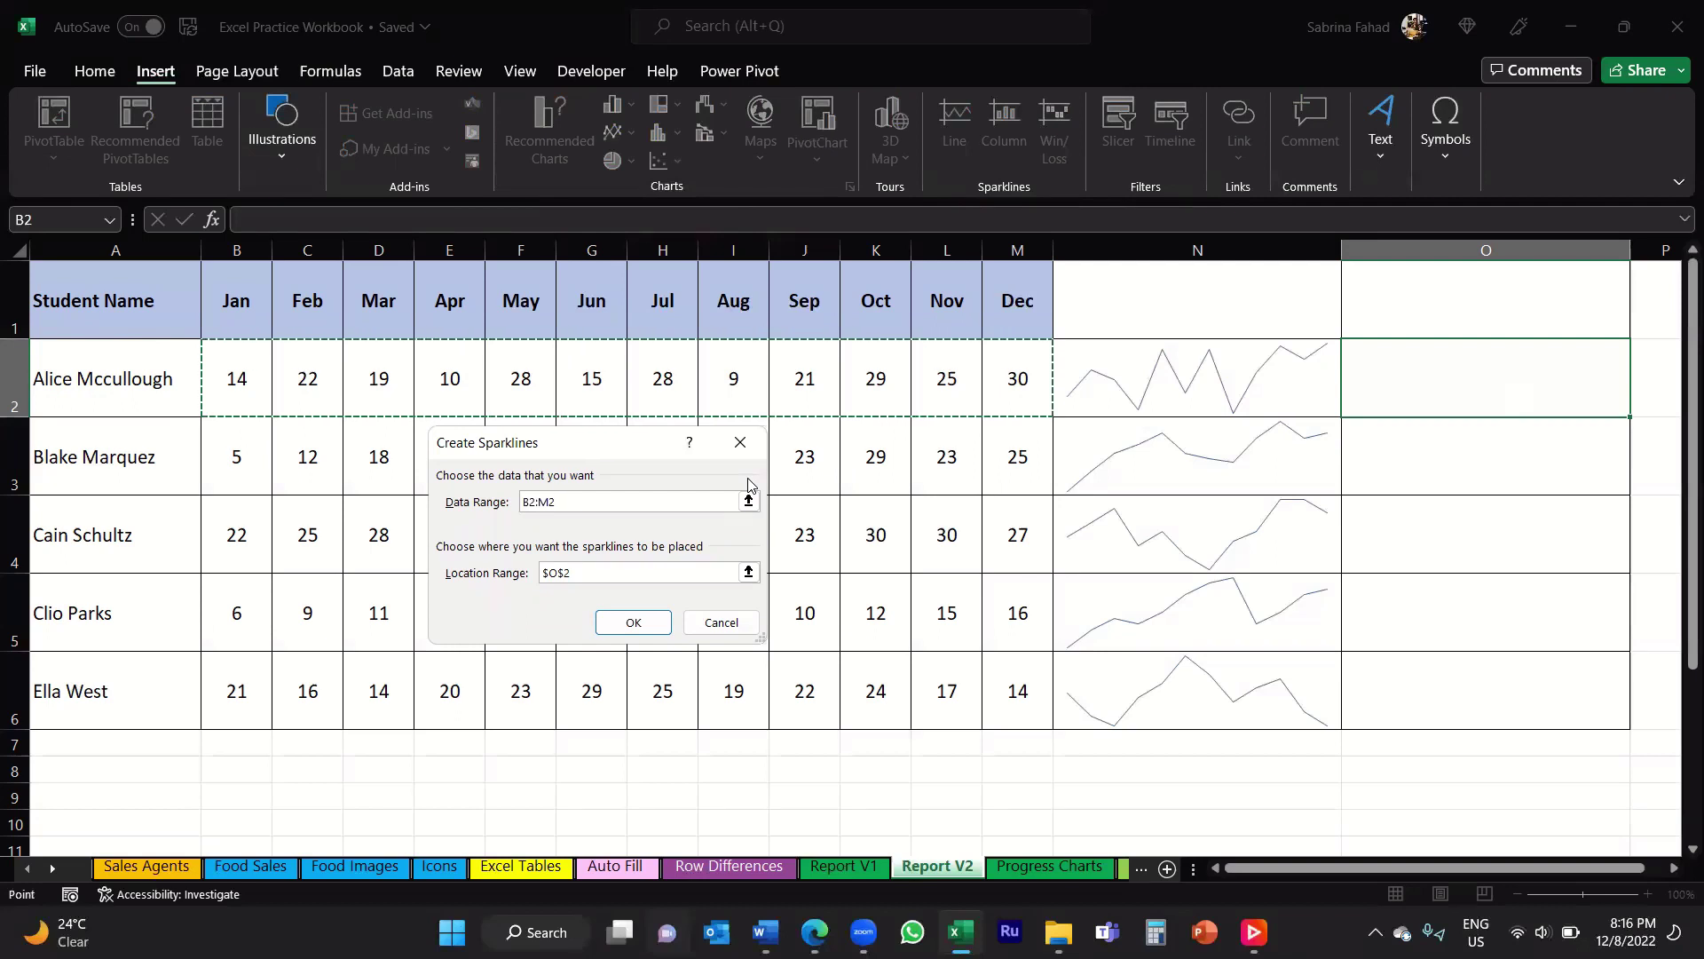
click(535, 509)
click(650, 623)
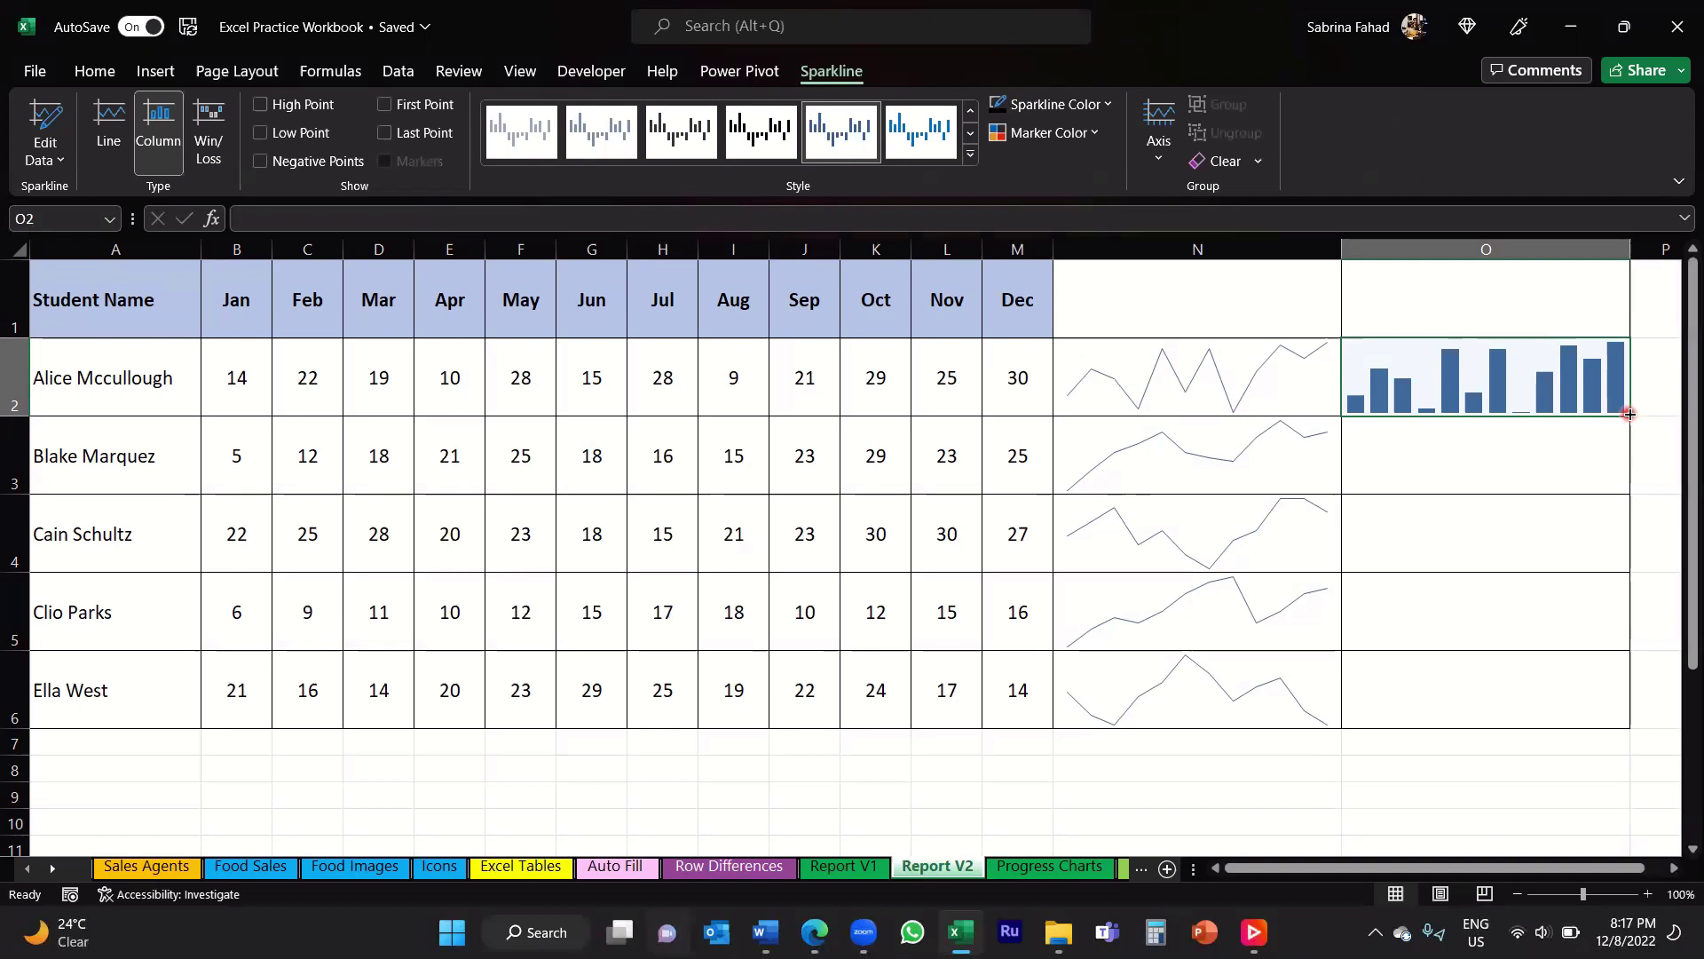
Fill the column sparkline from O2 down through O6 for the remaining students.
drag(1630, 413, 1632, 725)
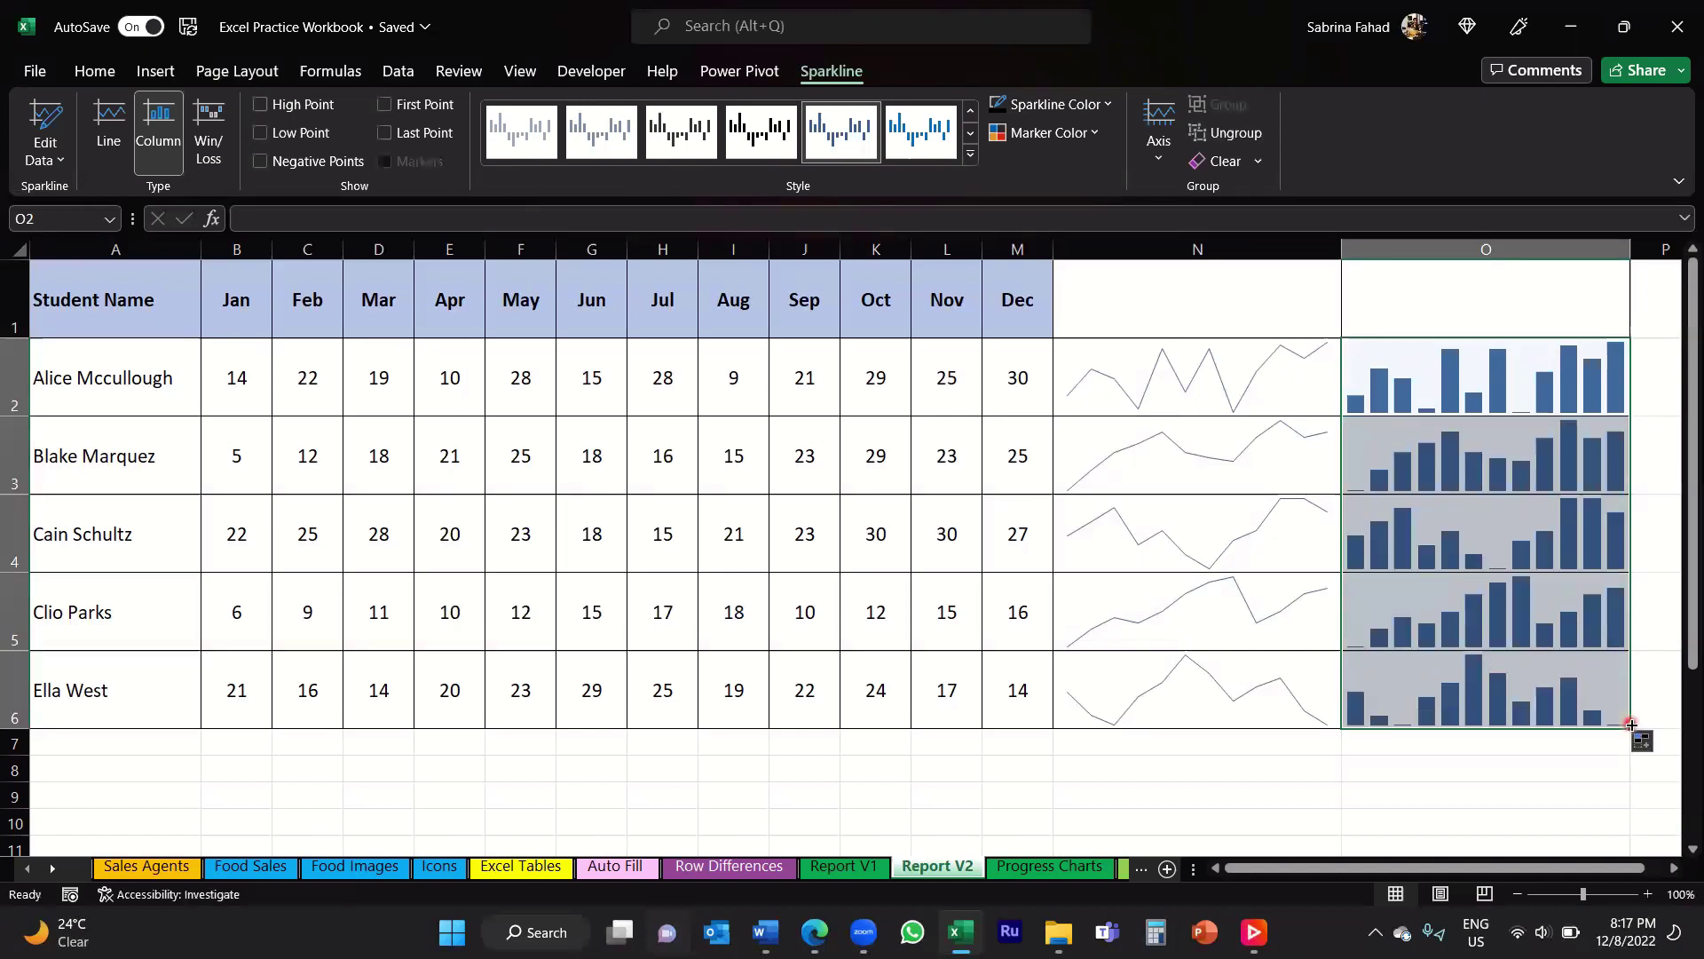
click(1022, 357)
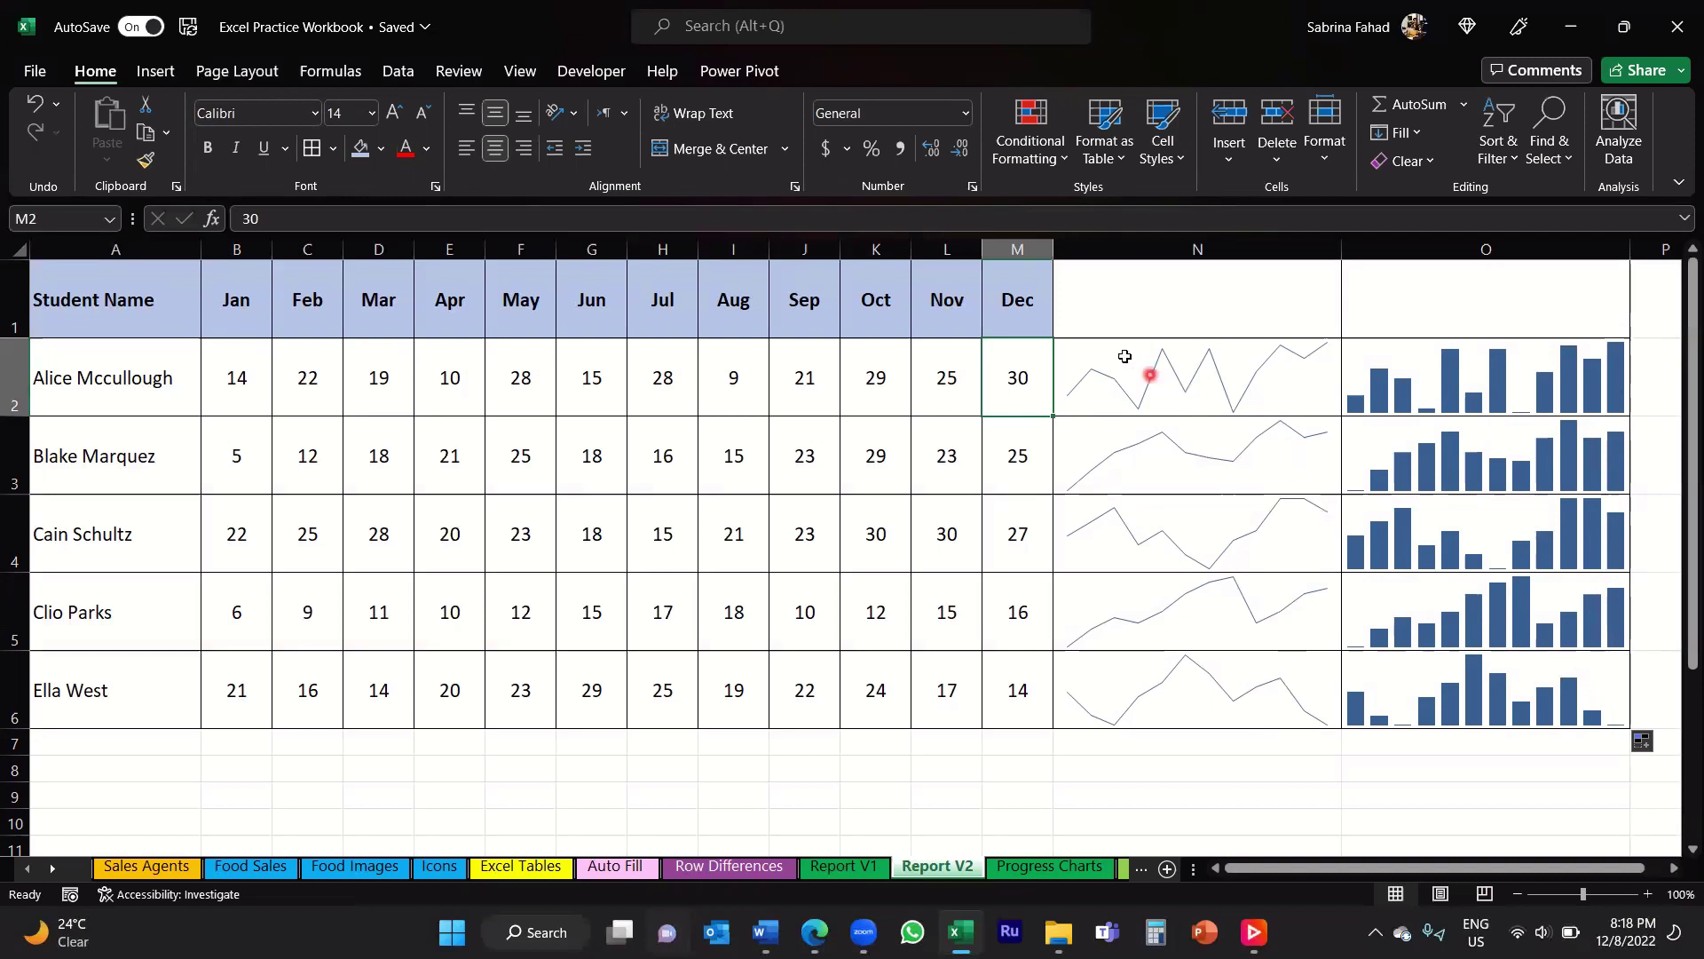
click(1071, 316)
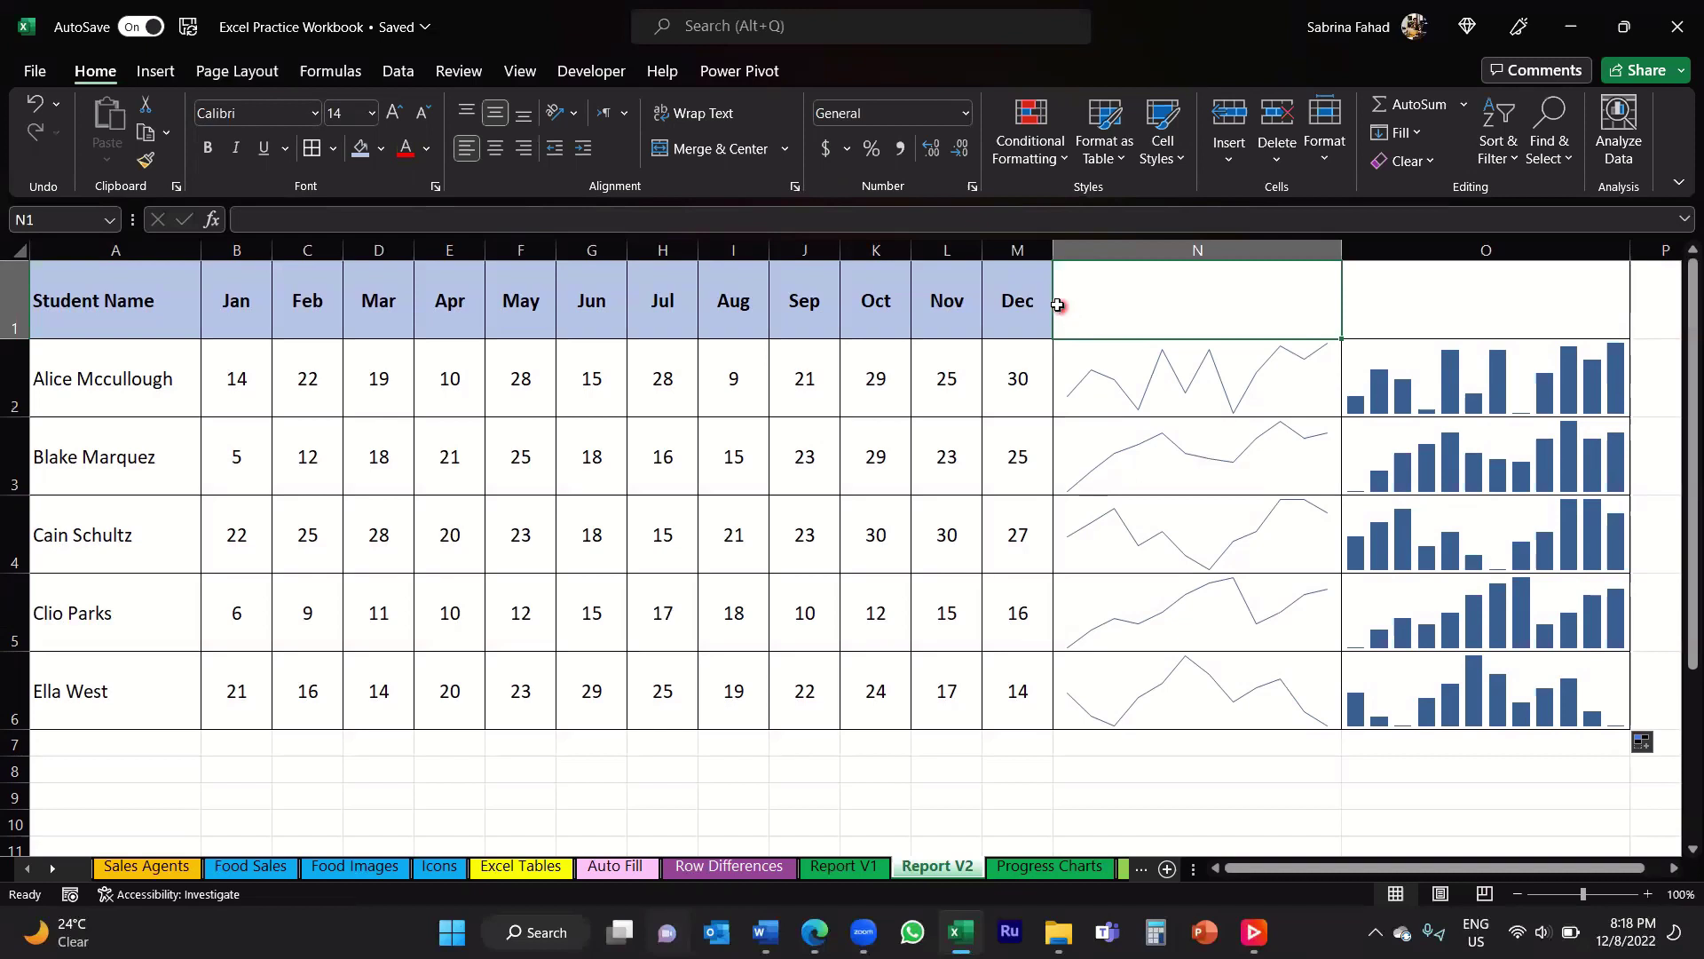
click(1061, 290)
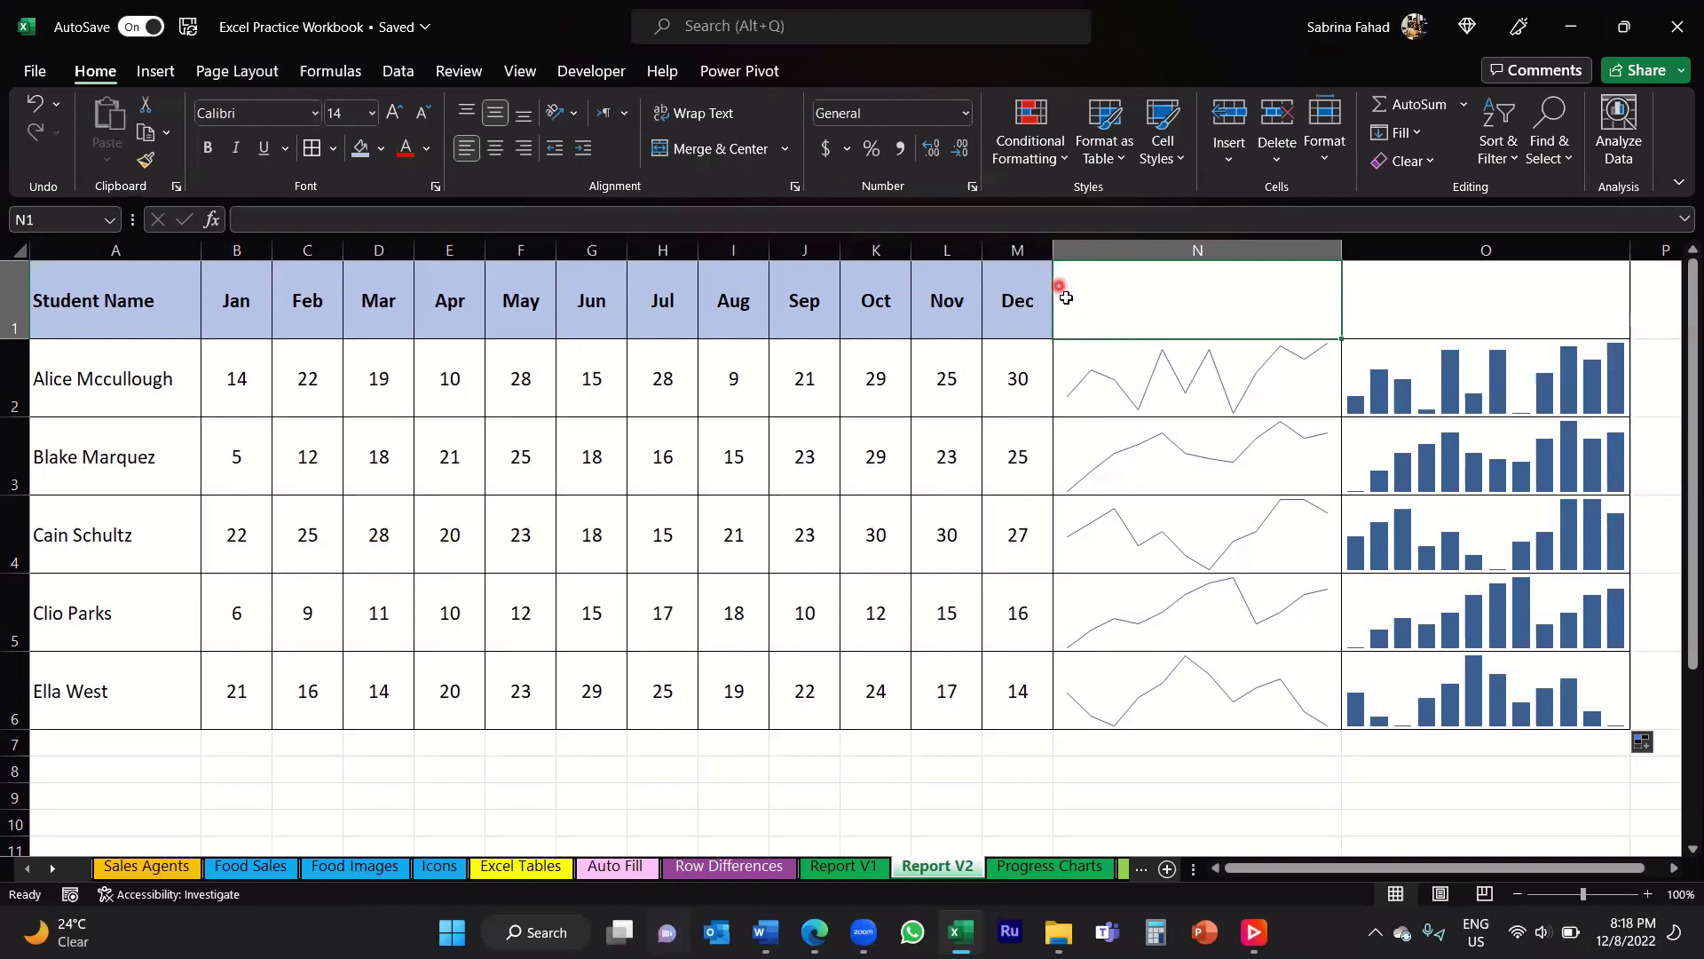
Change the colour of the line sparklines in N2:N6 to the standard purple.
click(1316, 395)
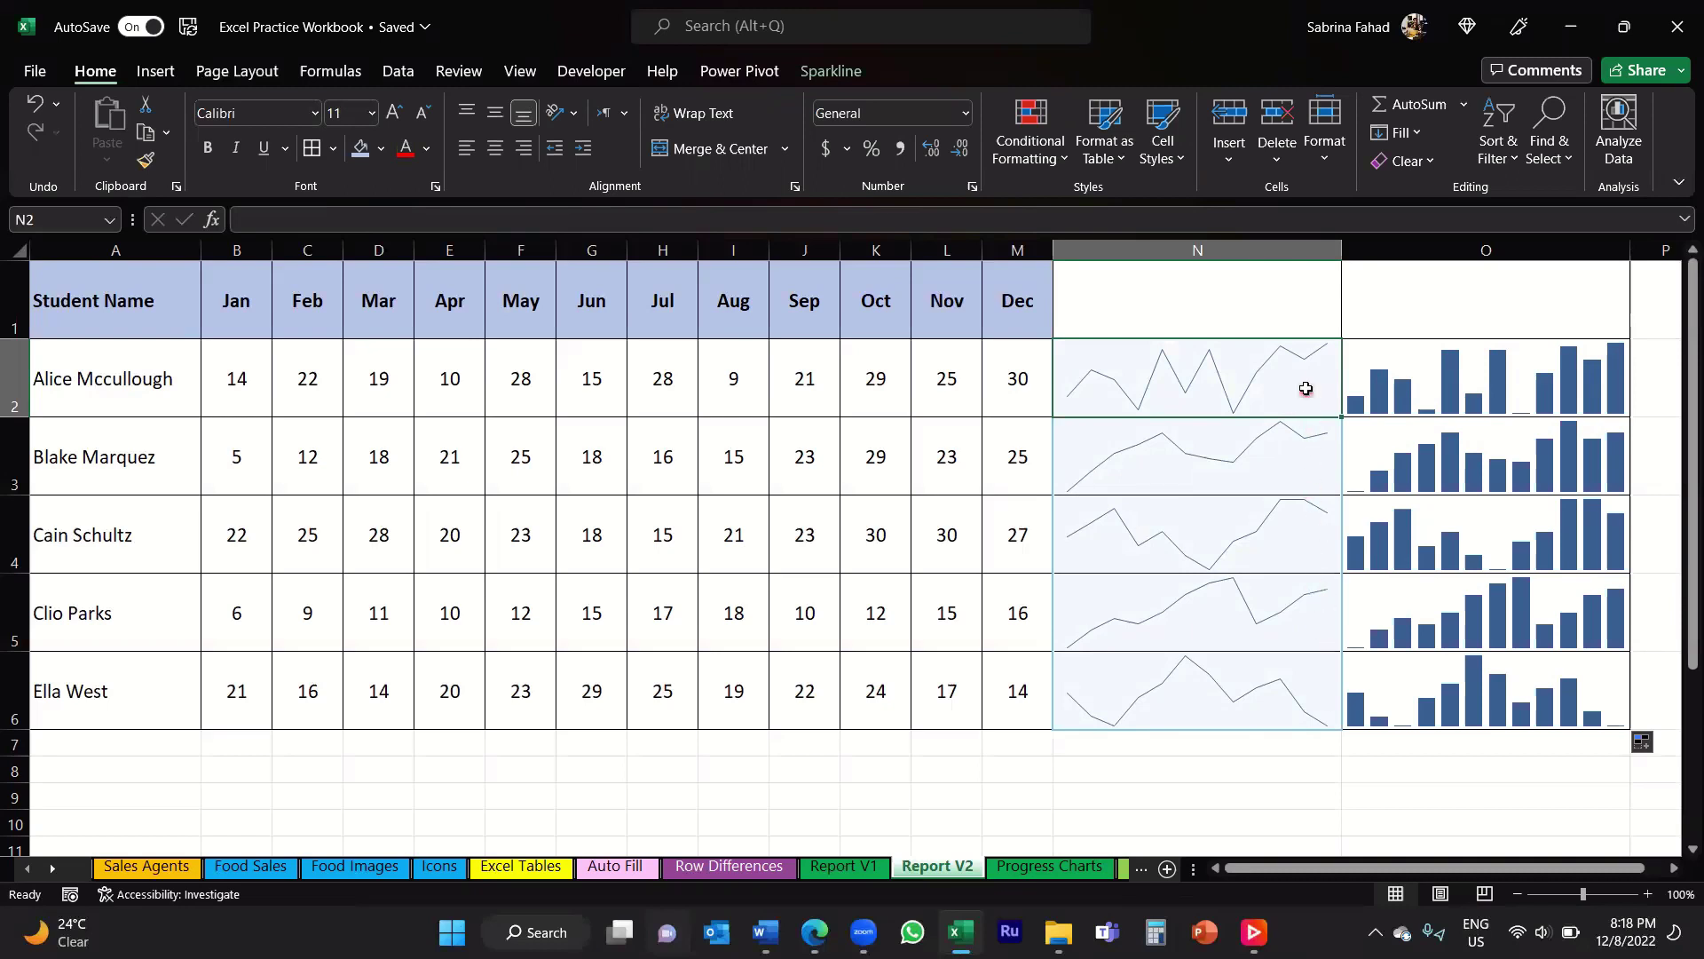
click(1278, 374)
click(828, 81)
click(831, 80)
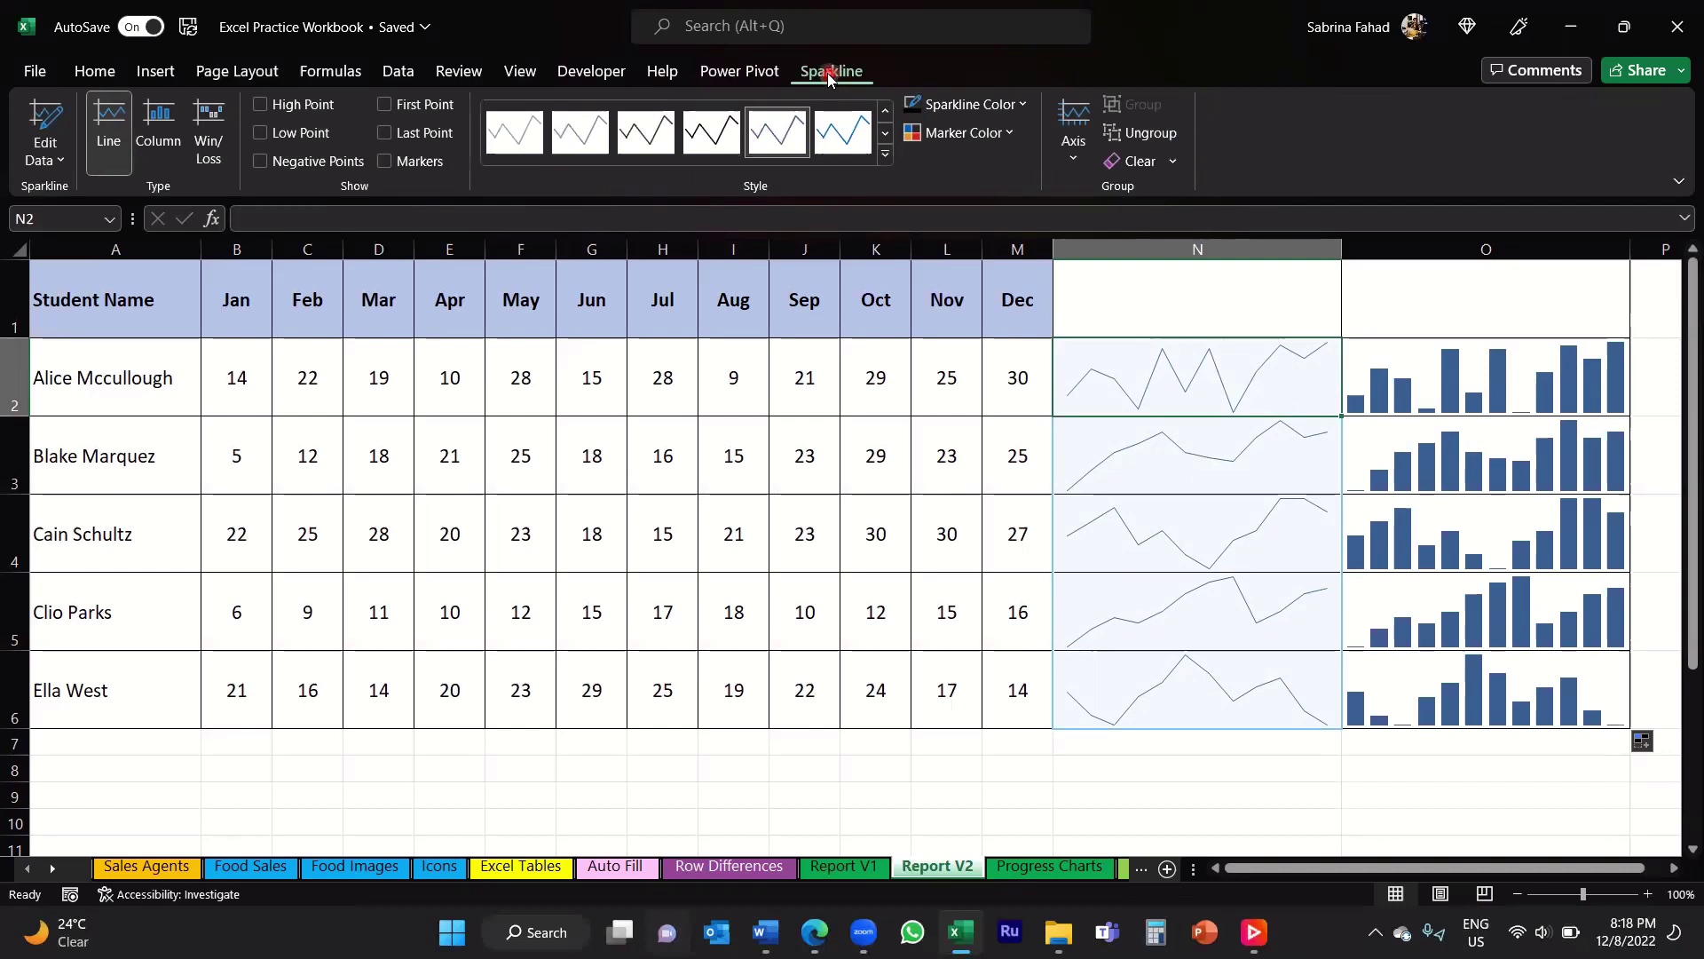
click(822, 75)
click(824, 156)
click(1024, 106)
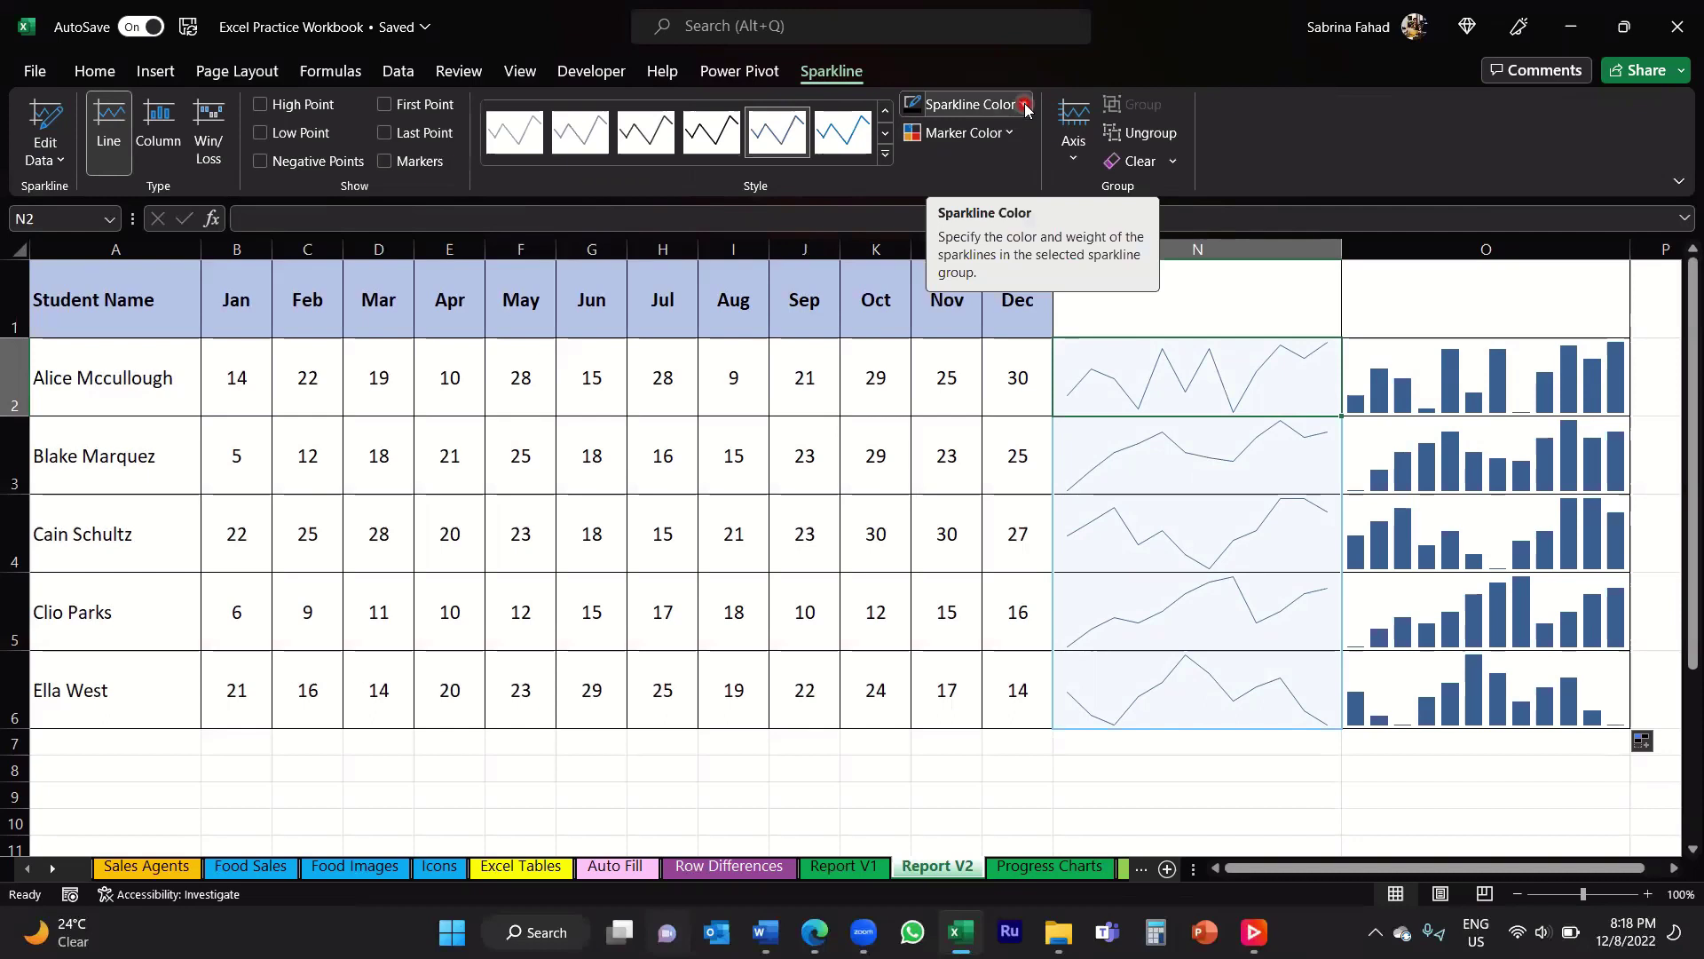
click(1024, 106)
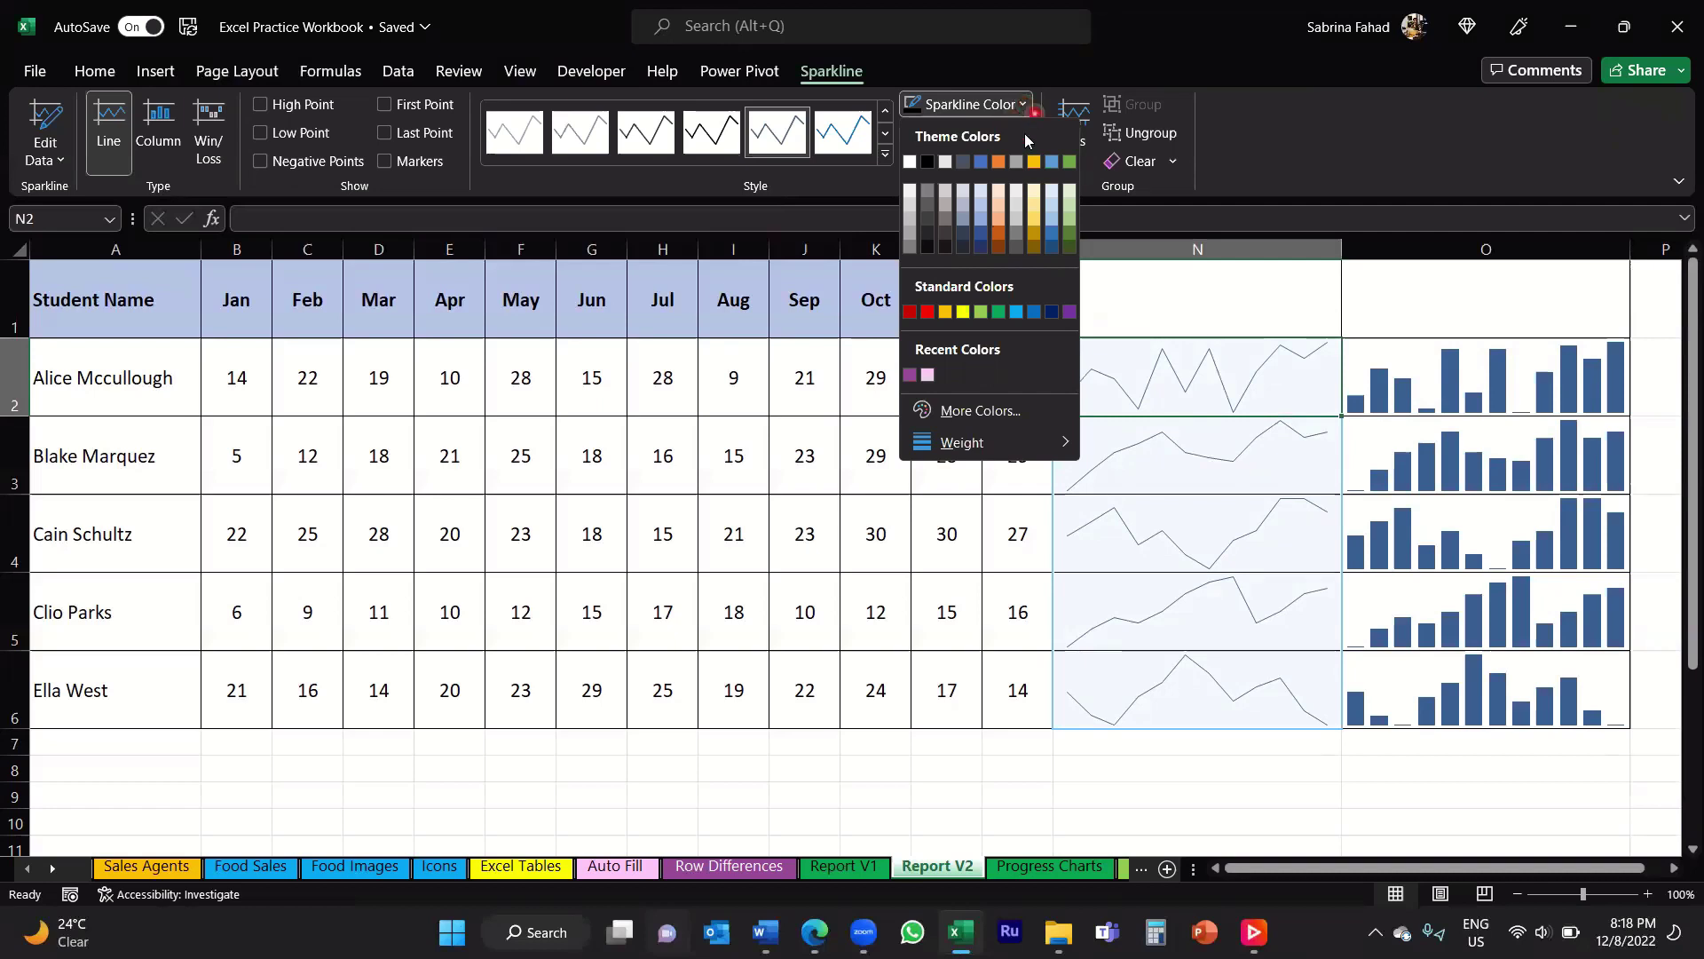
click(1067, 312)
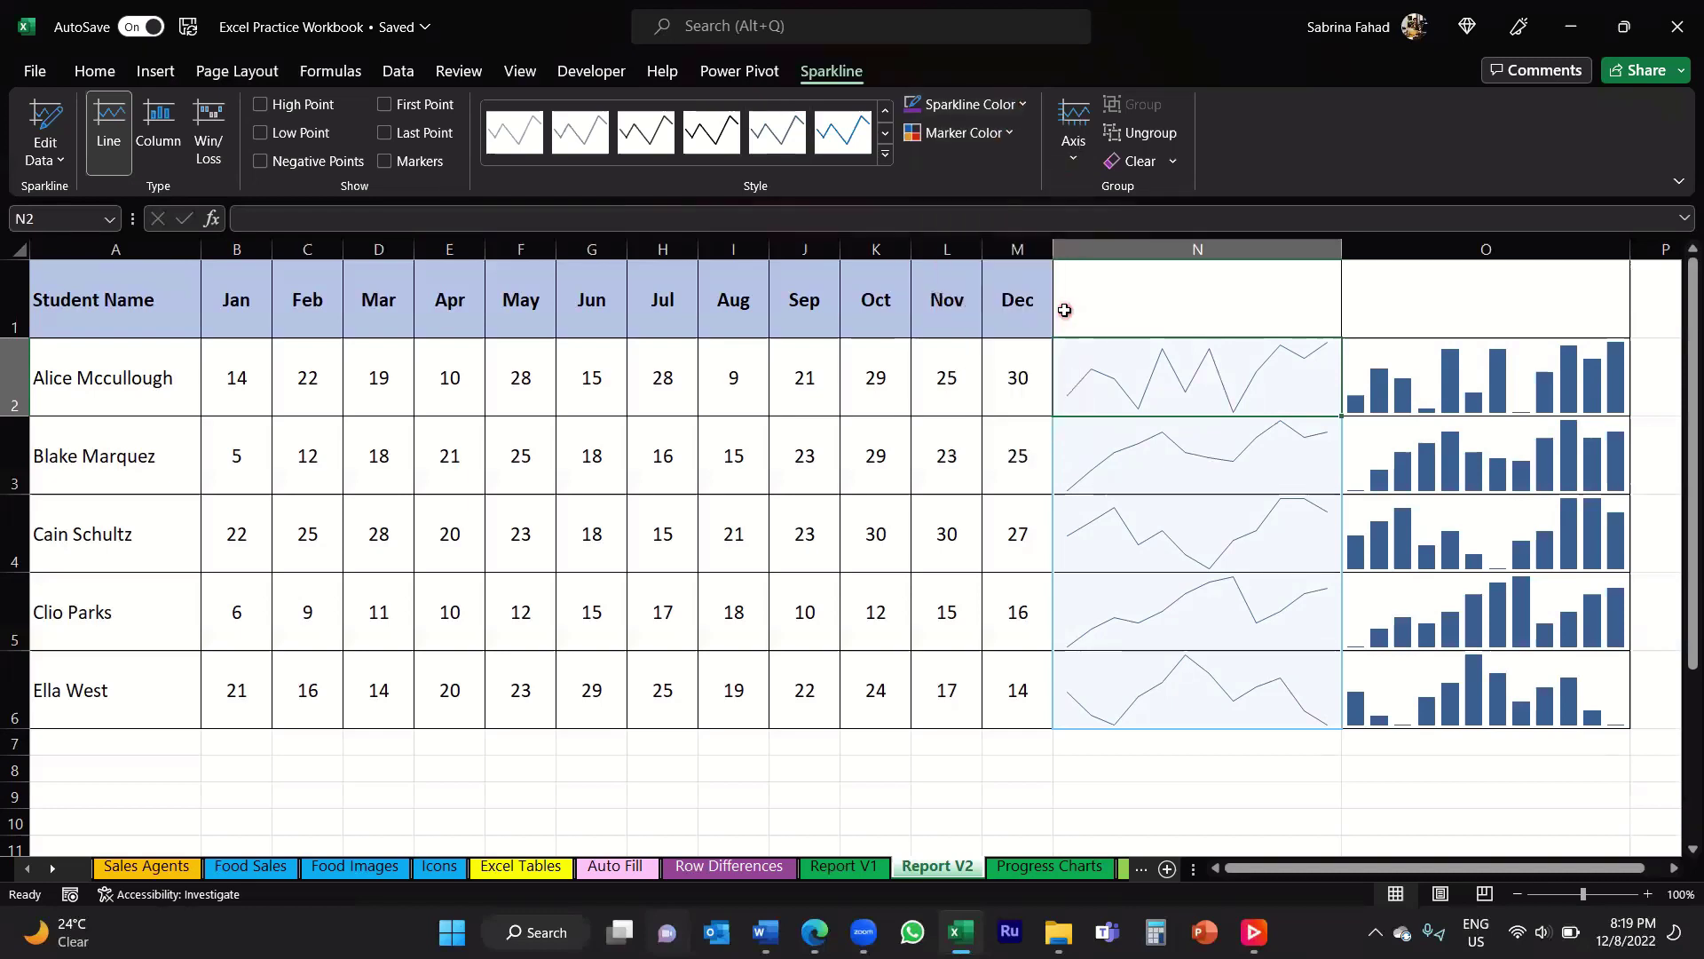
click(1002, 183)
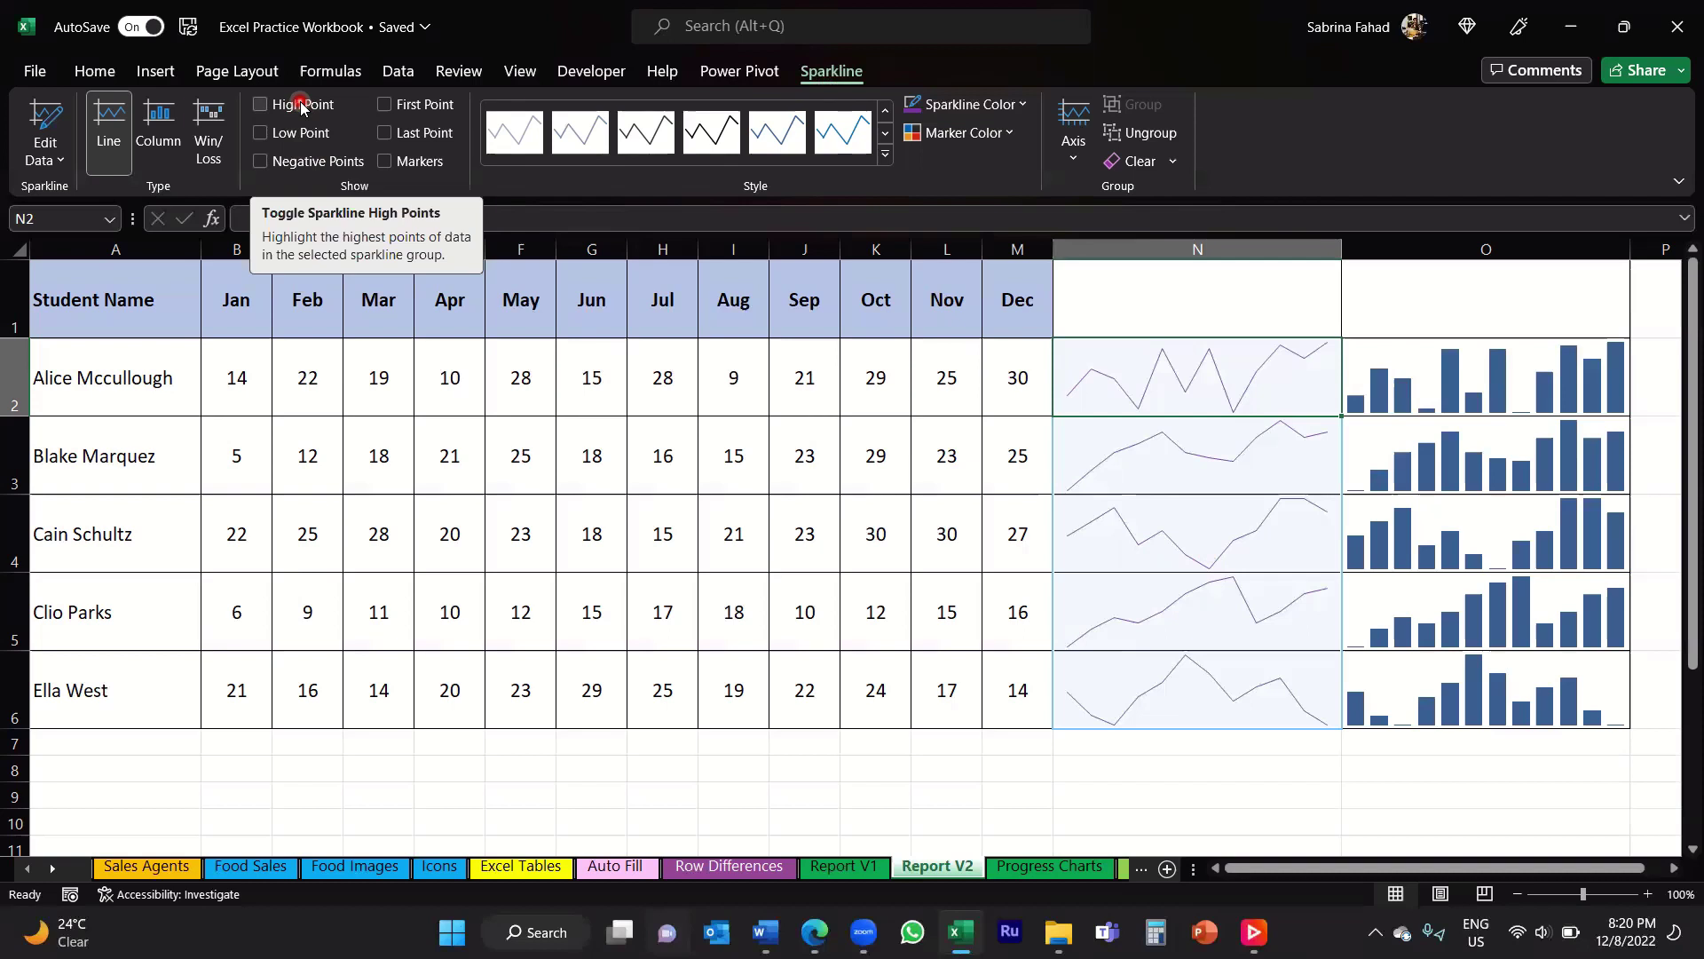
Mark the High Point and Low Point on the line sparklines in column N.
click(261, 105)
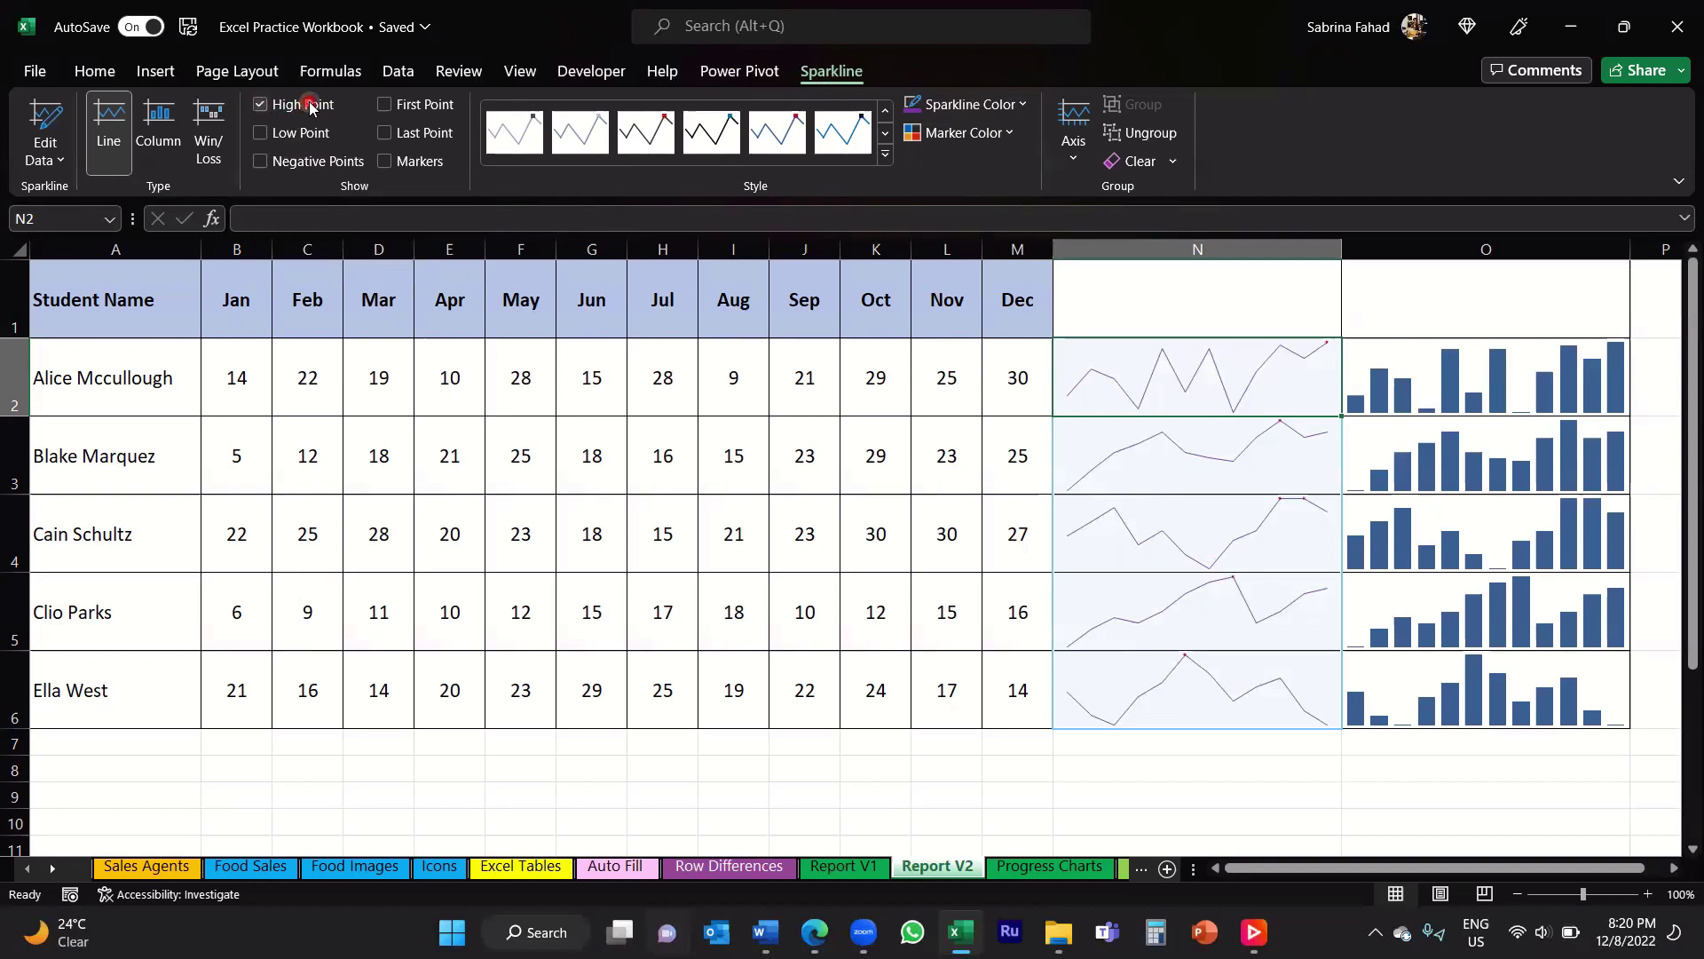
click(261, 133)
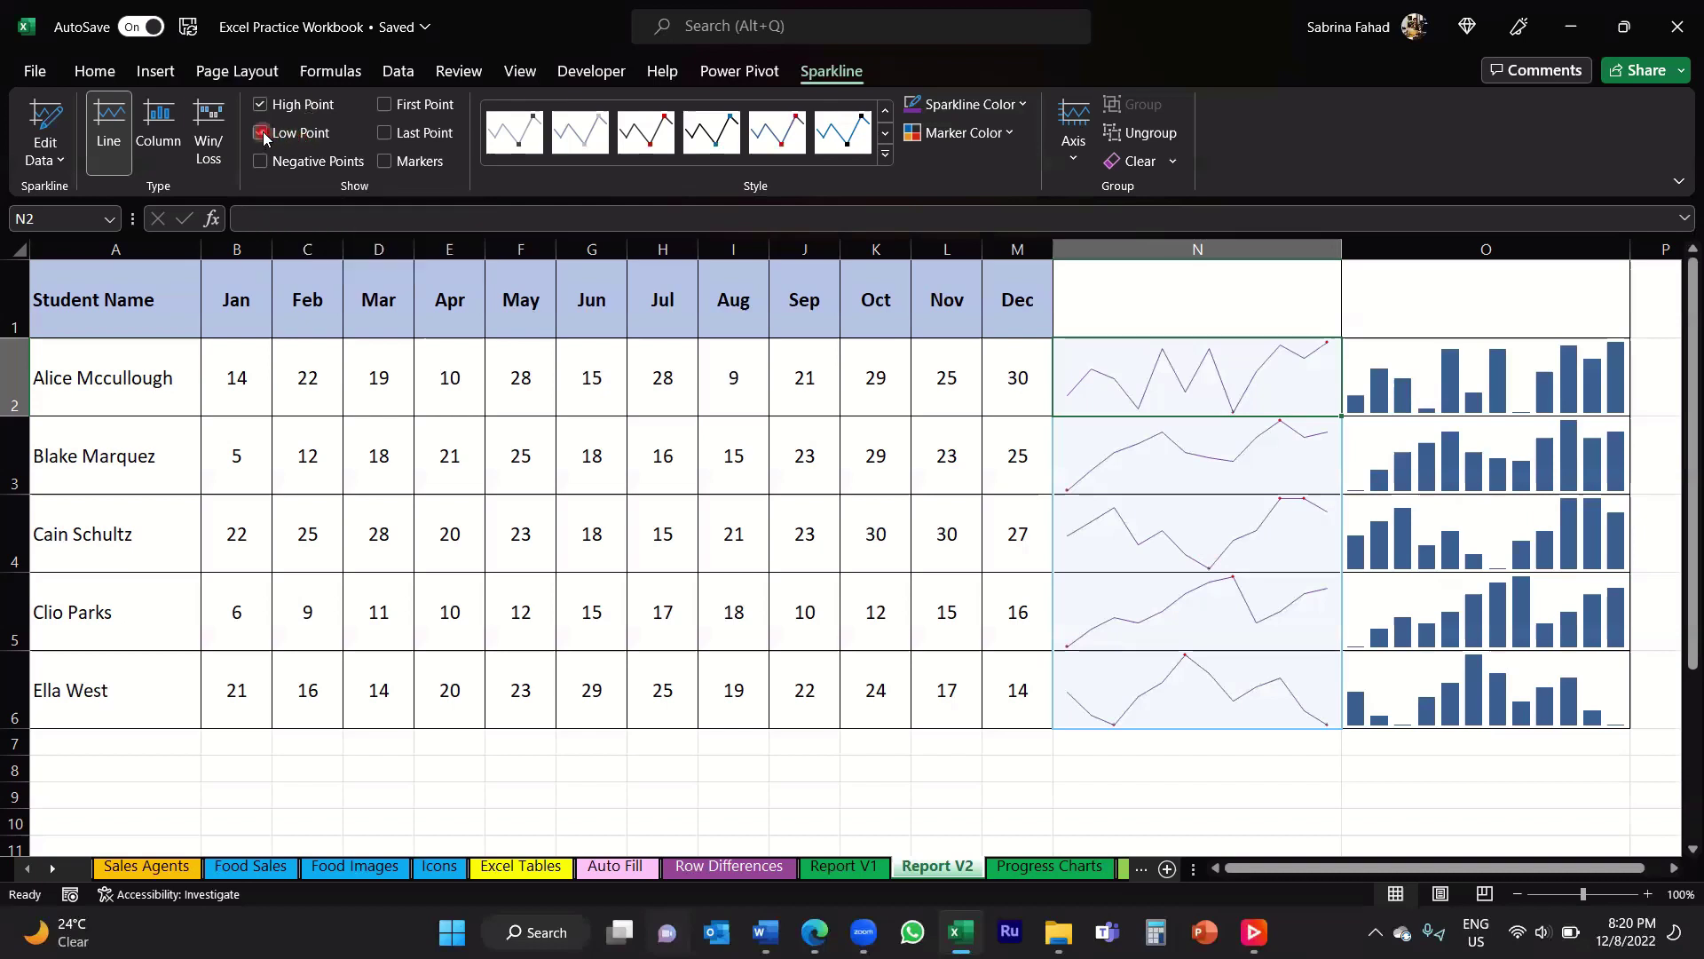
click(1282, 770)
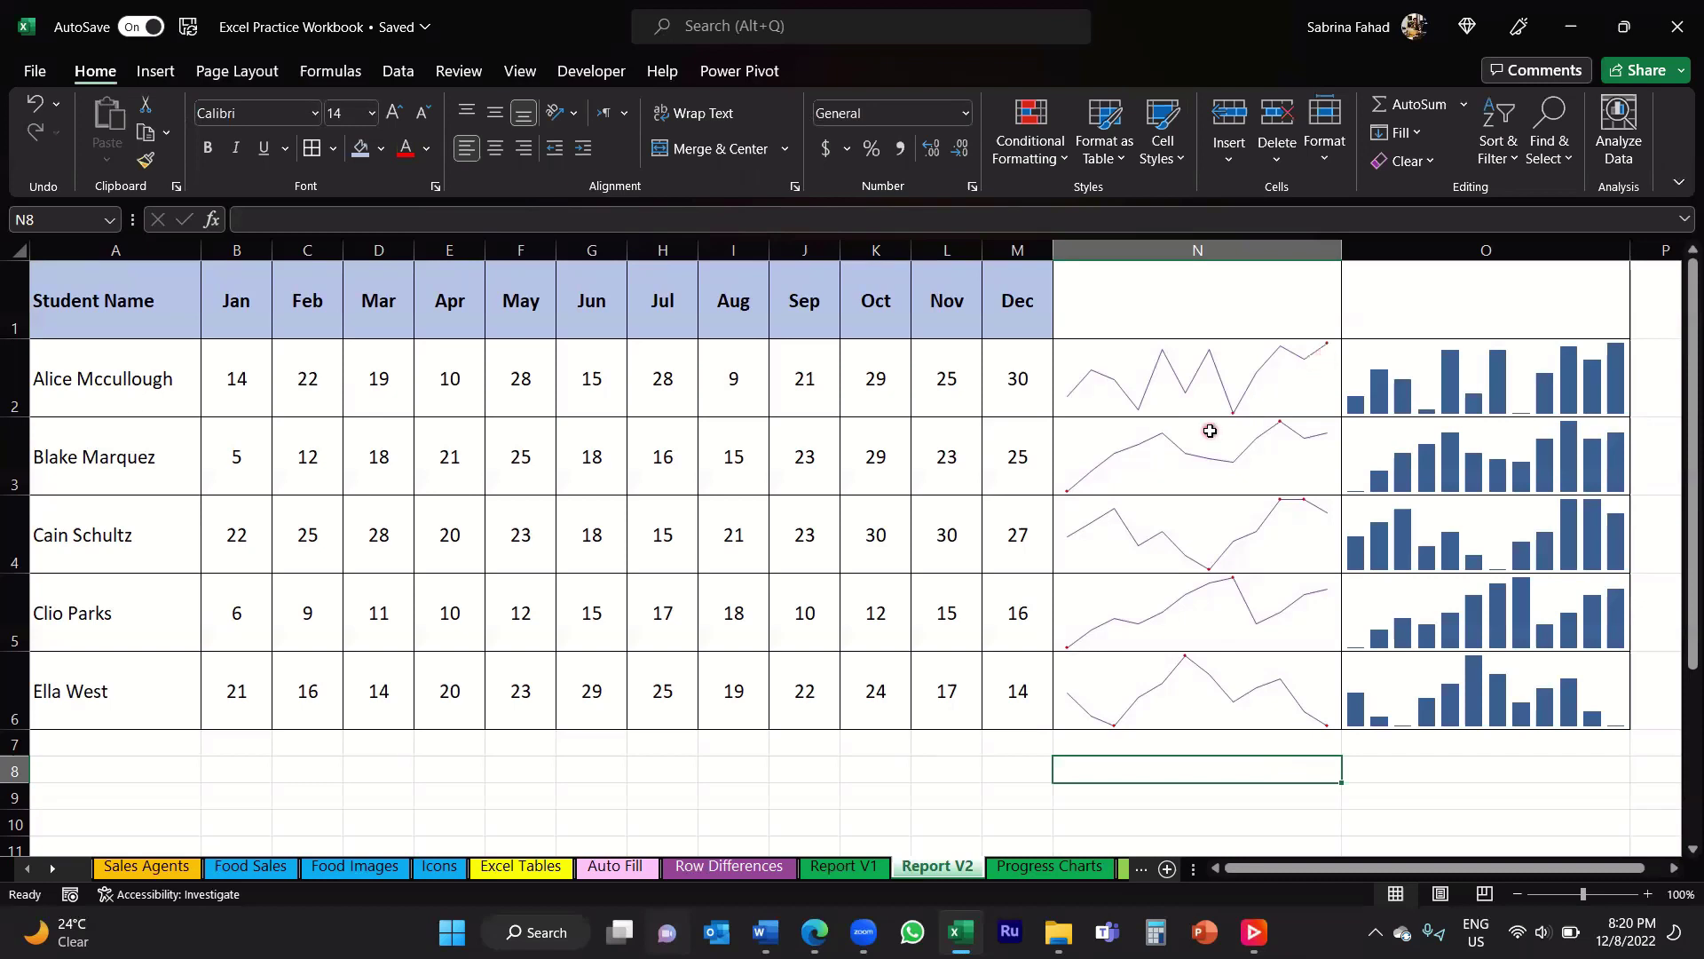
Recolour the column sparklines in O2:O6 with a light green theme shade.
click(1373, 348)
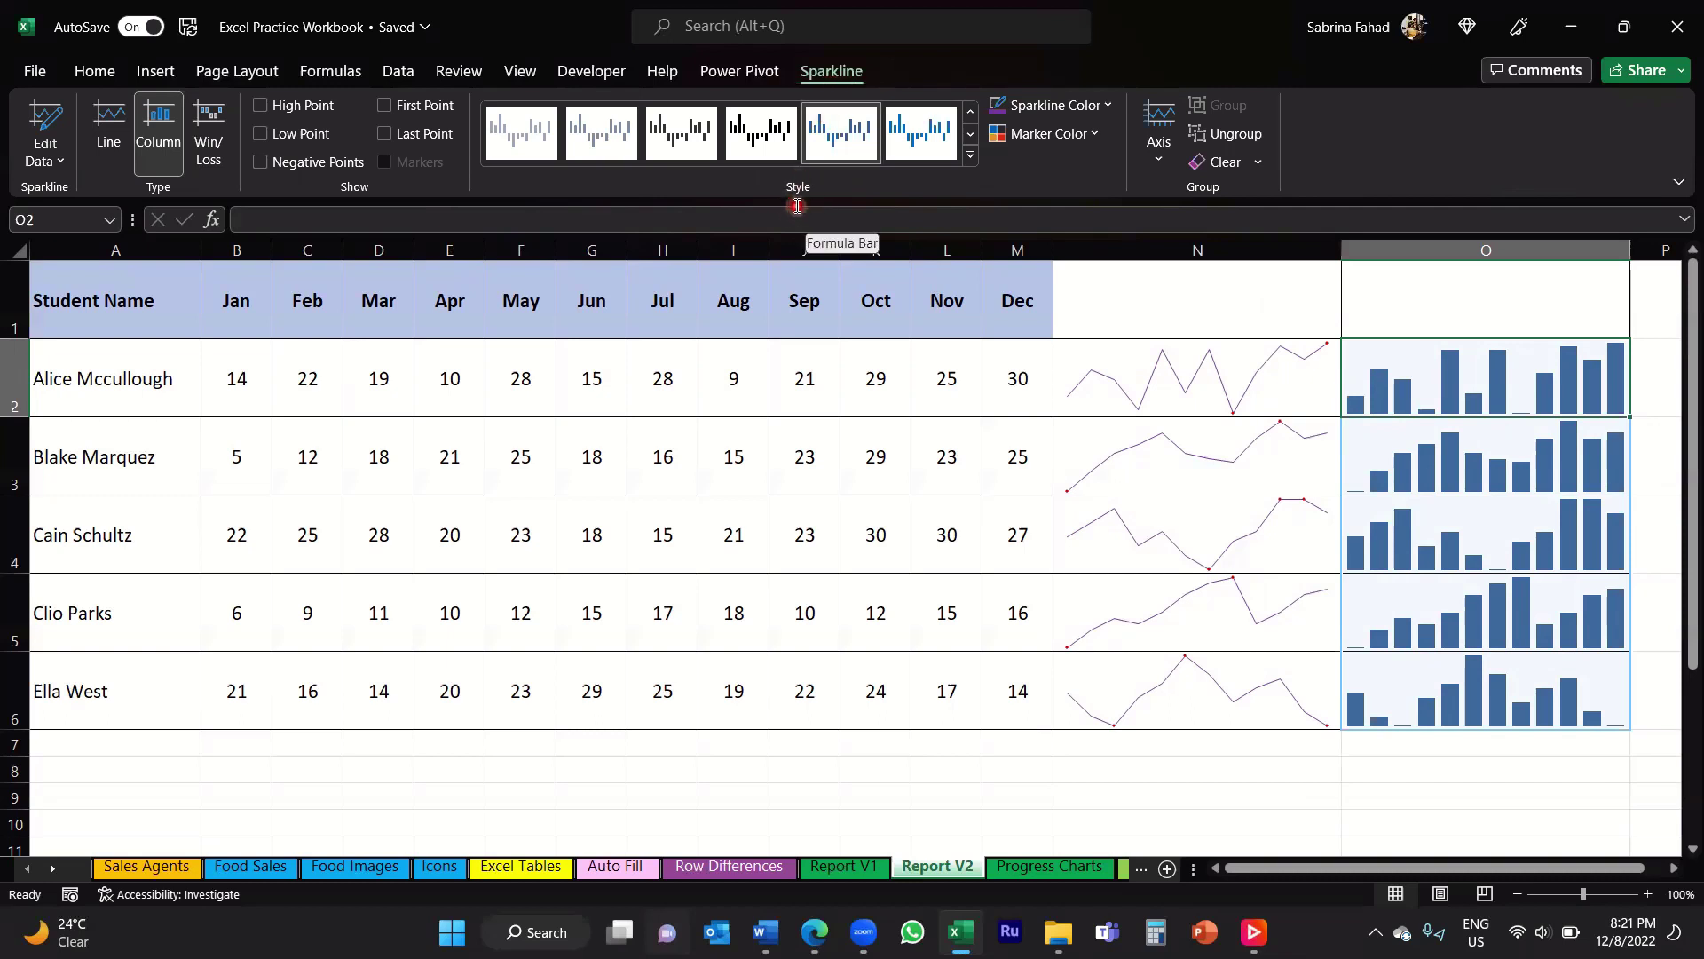
click(1110, 107)
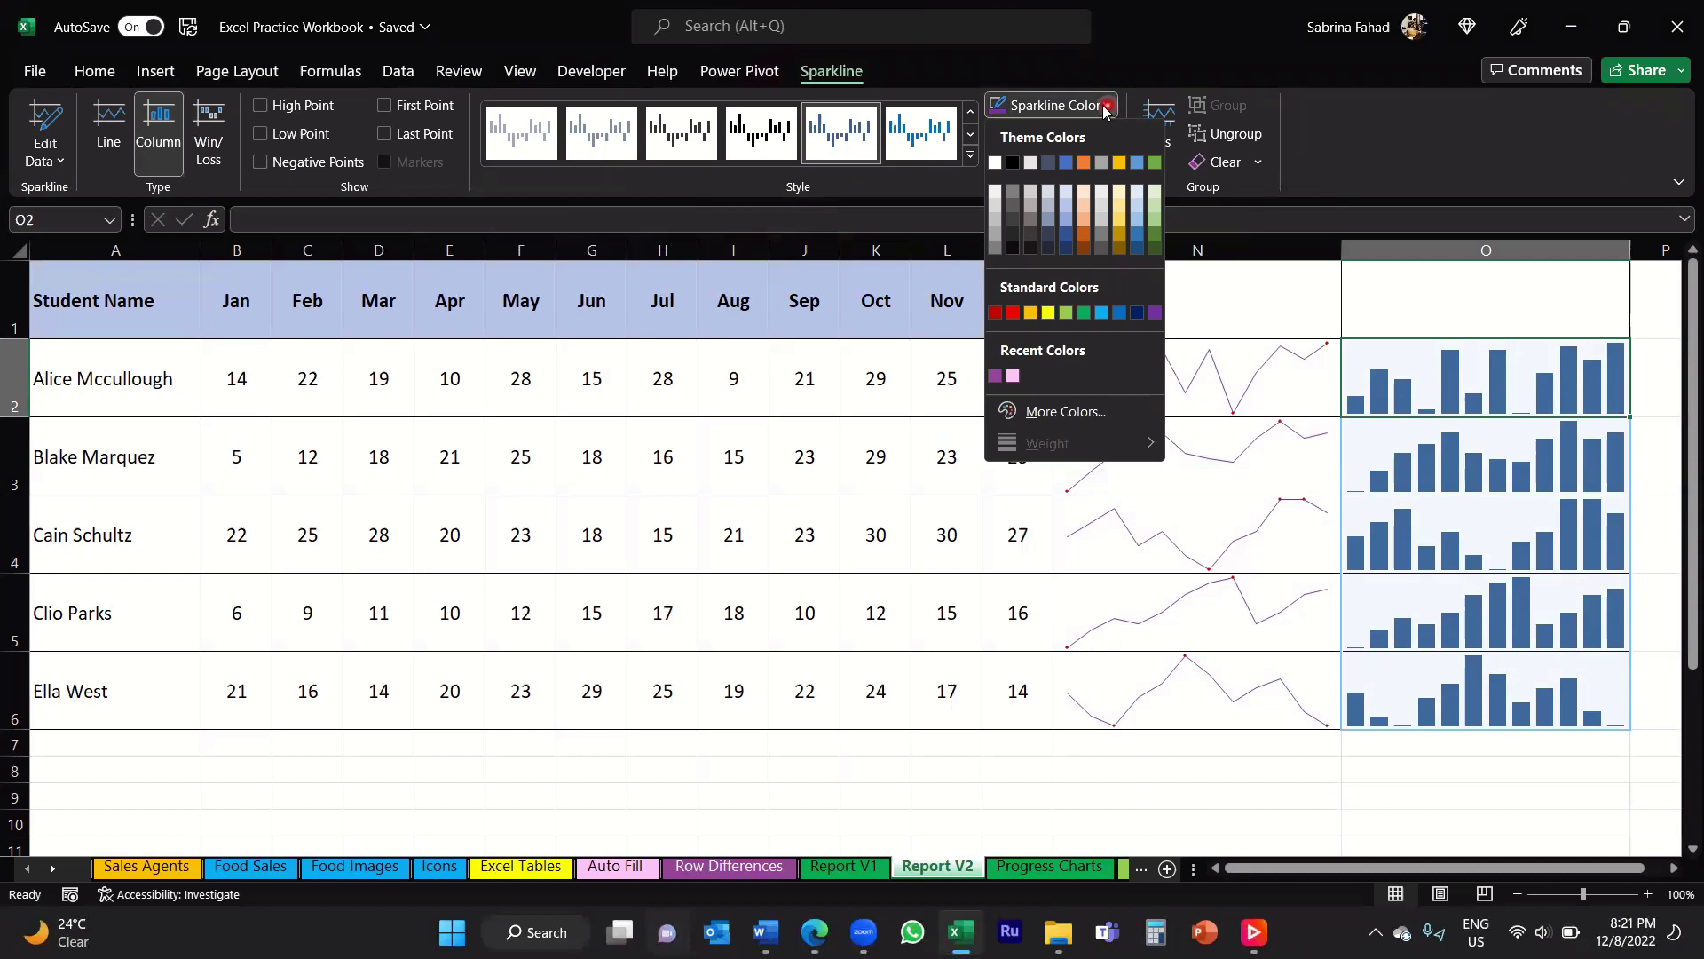
click(1119, 211)
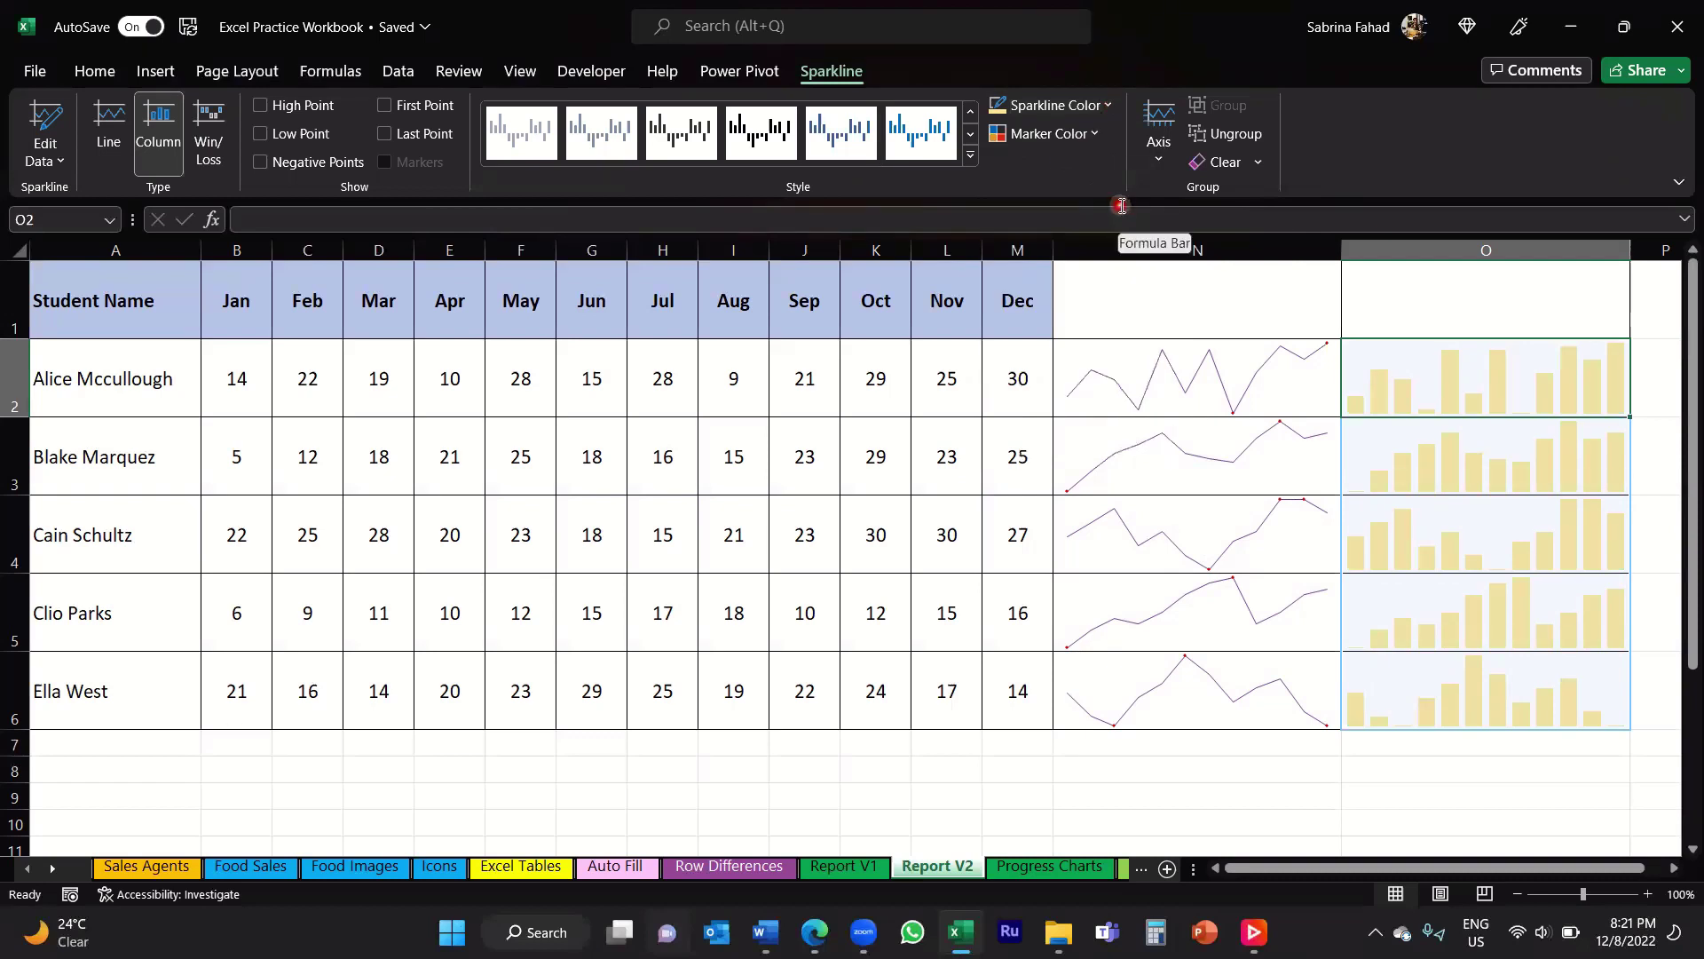
click(1105, 106)
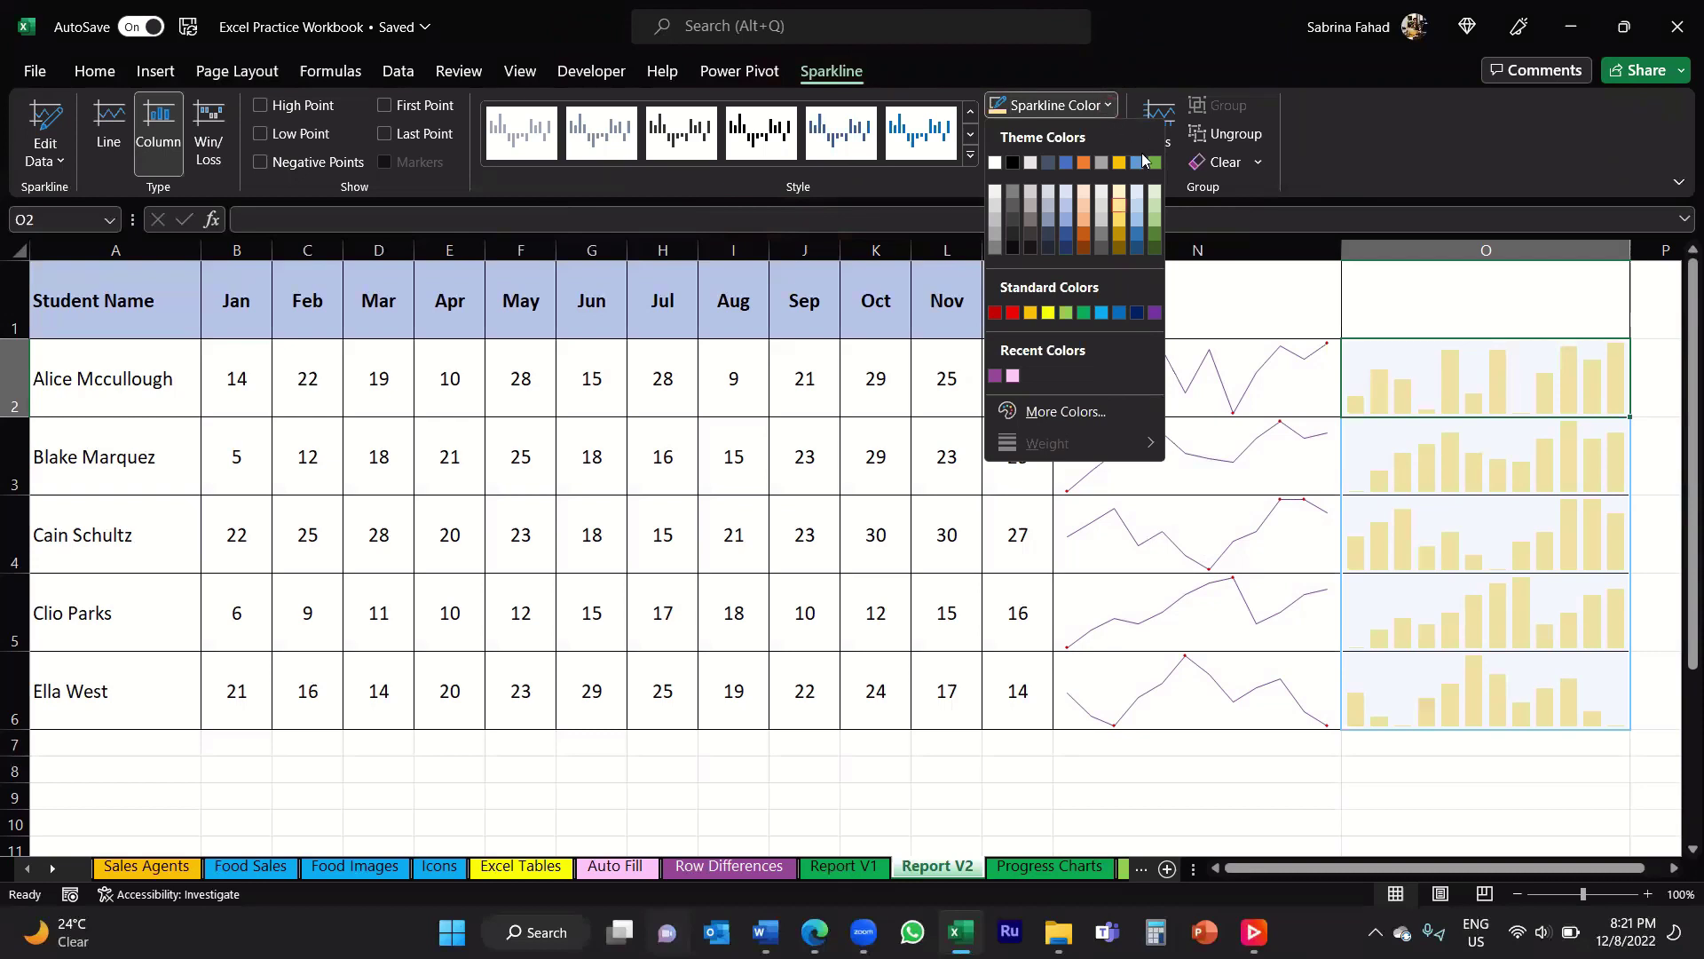
click(1156, 221)
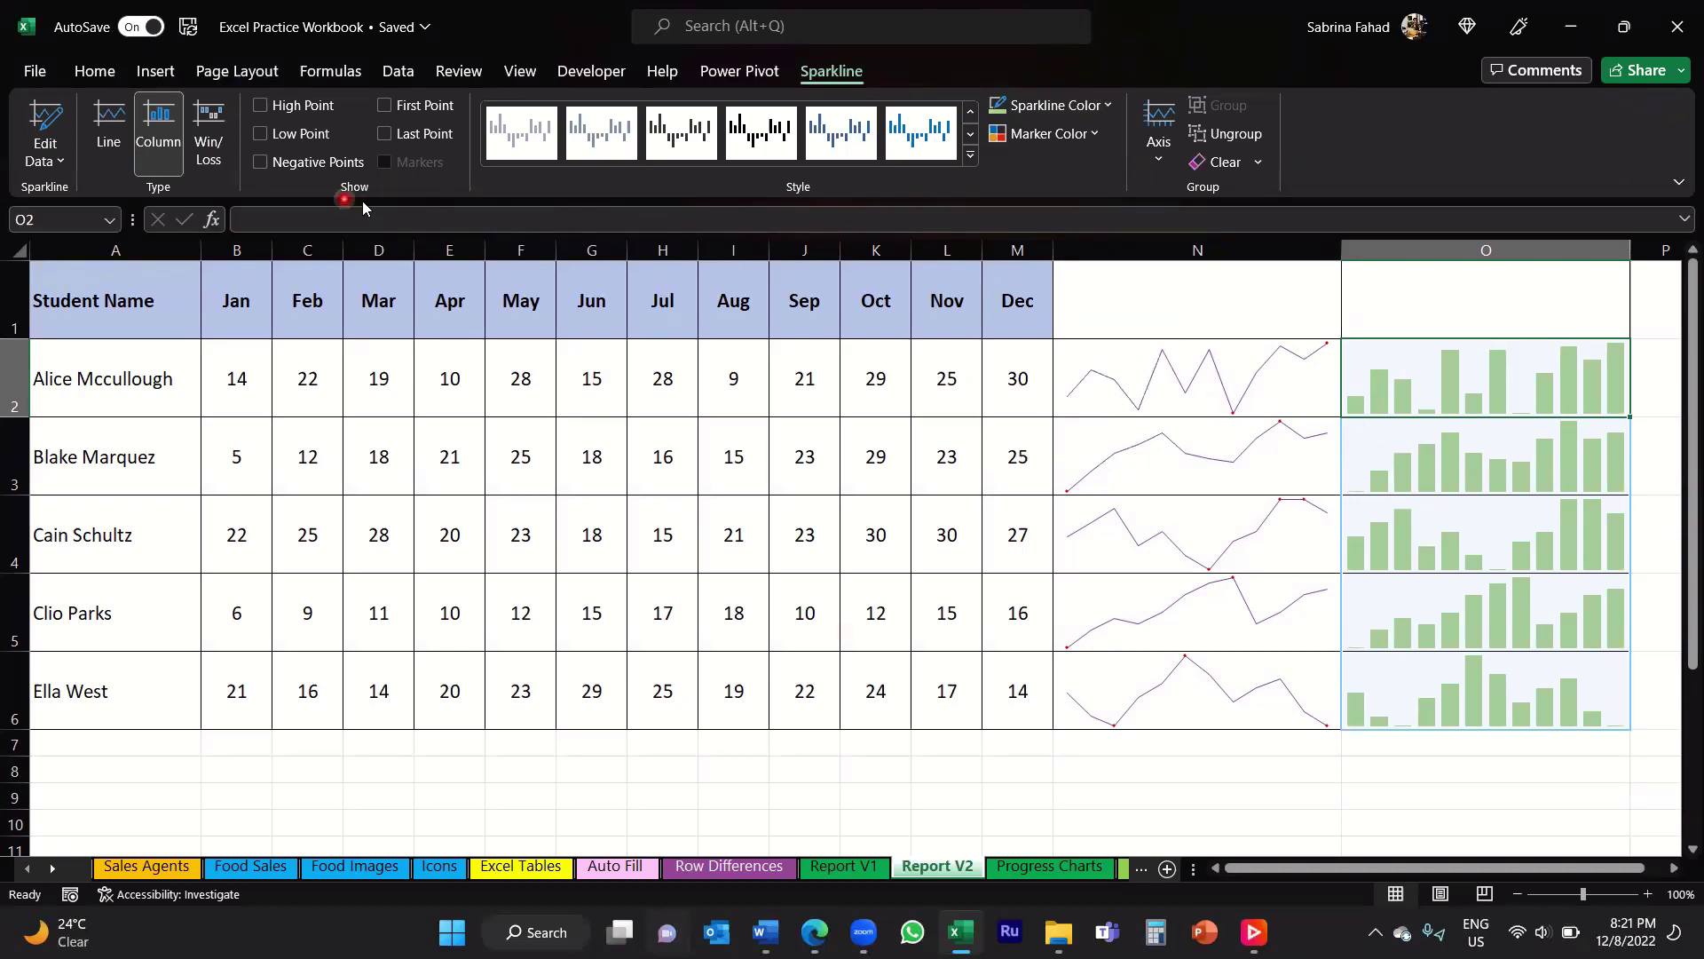
Highlight the High Point and Low Point in the column sparklines in column O.
click(261, 107)
click(260, 134)
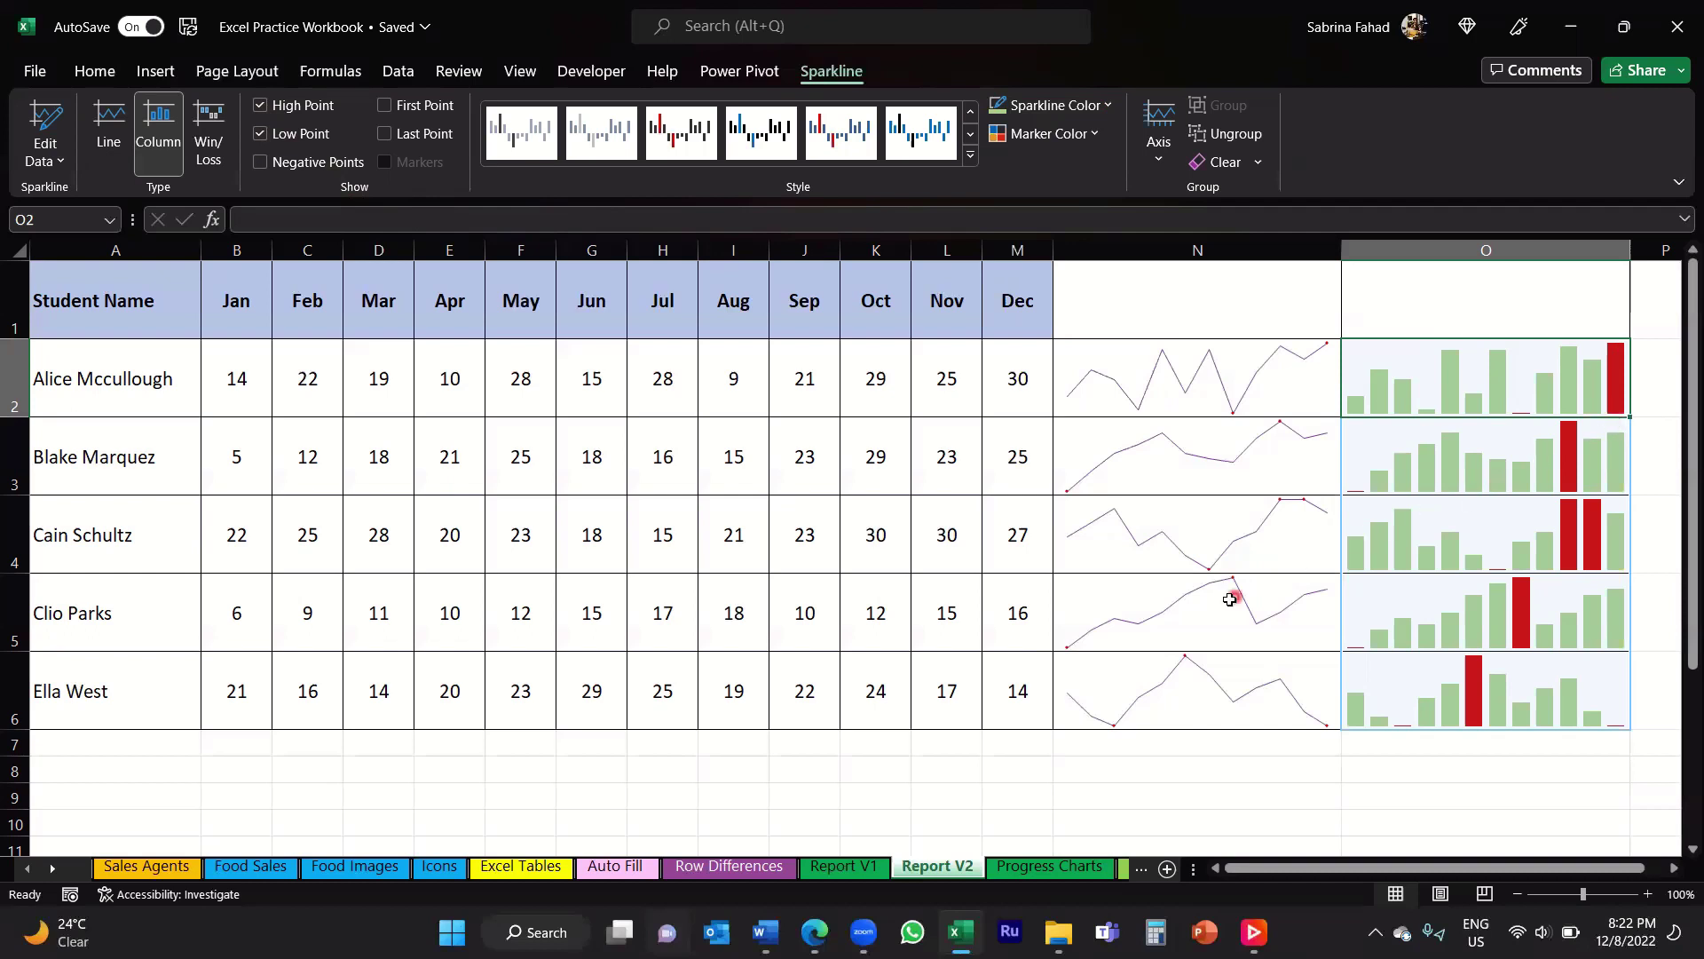
click(1277, 553)
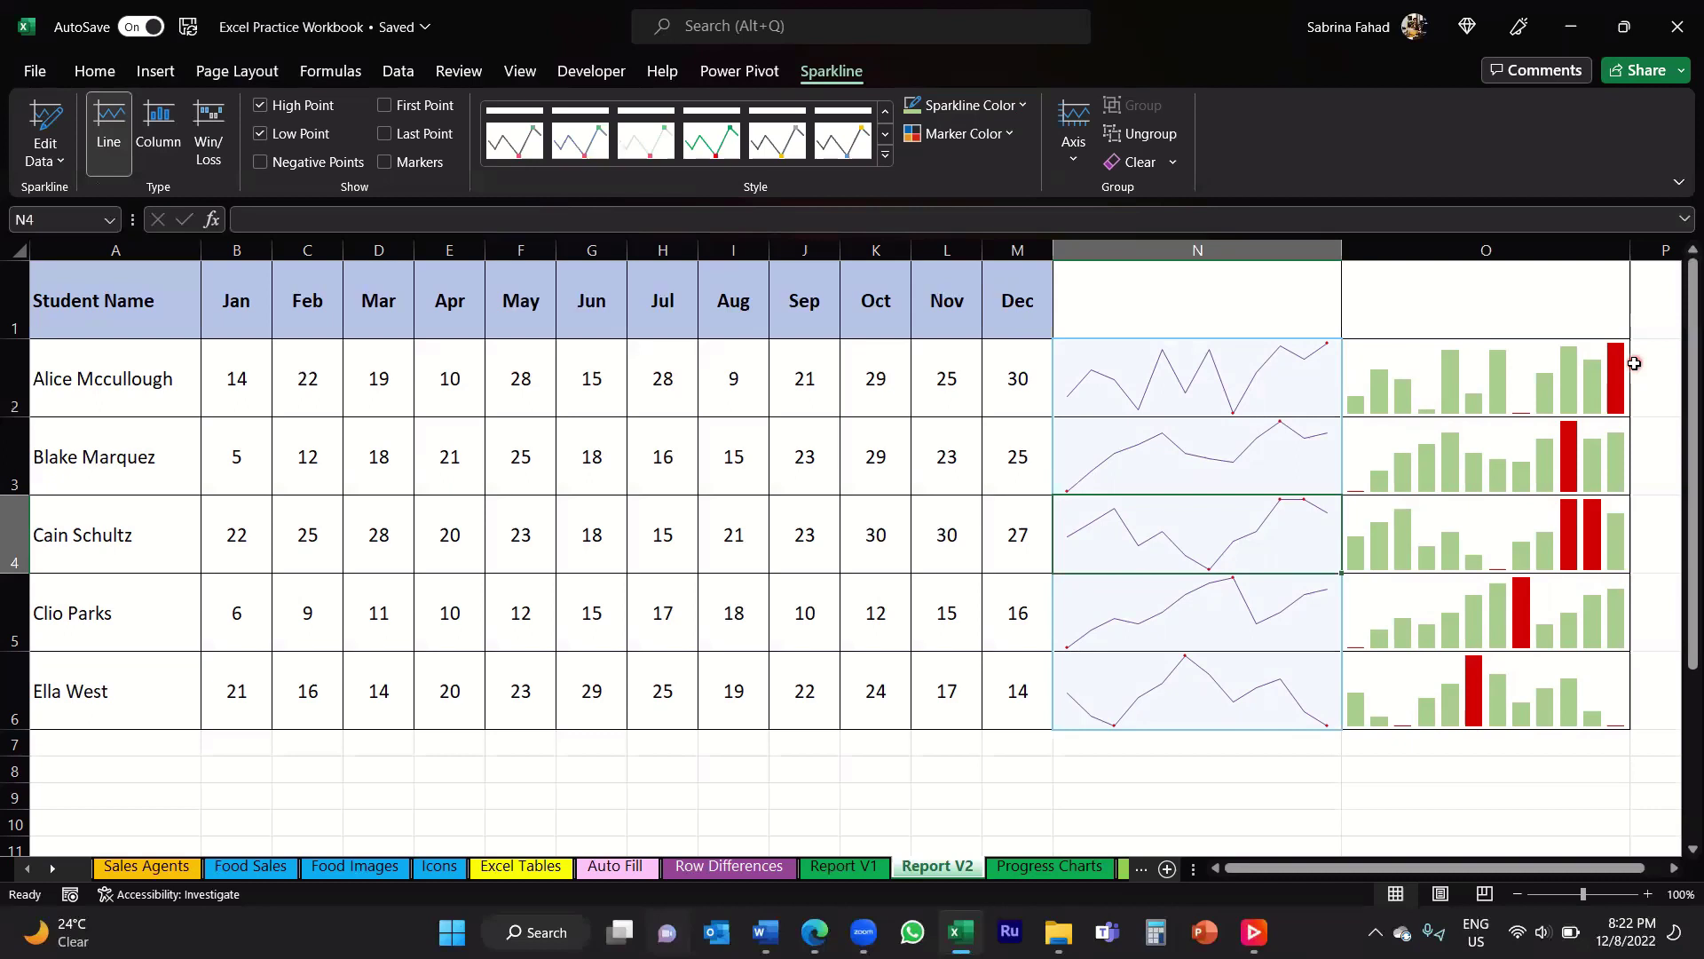
click(1068, 775)
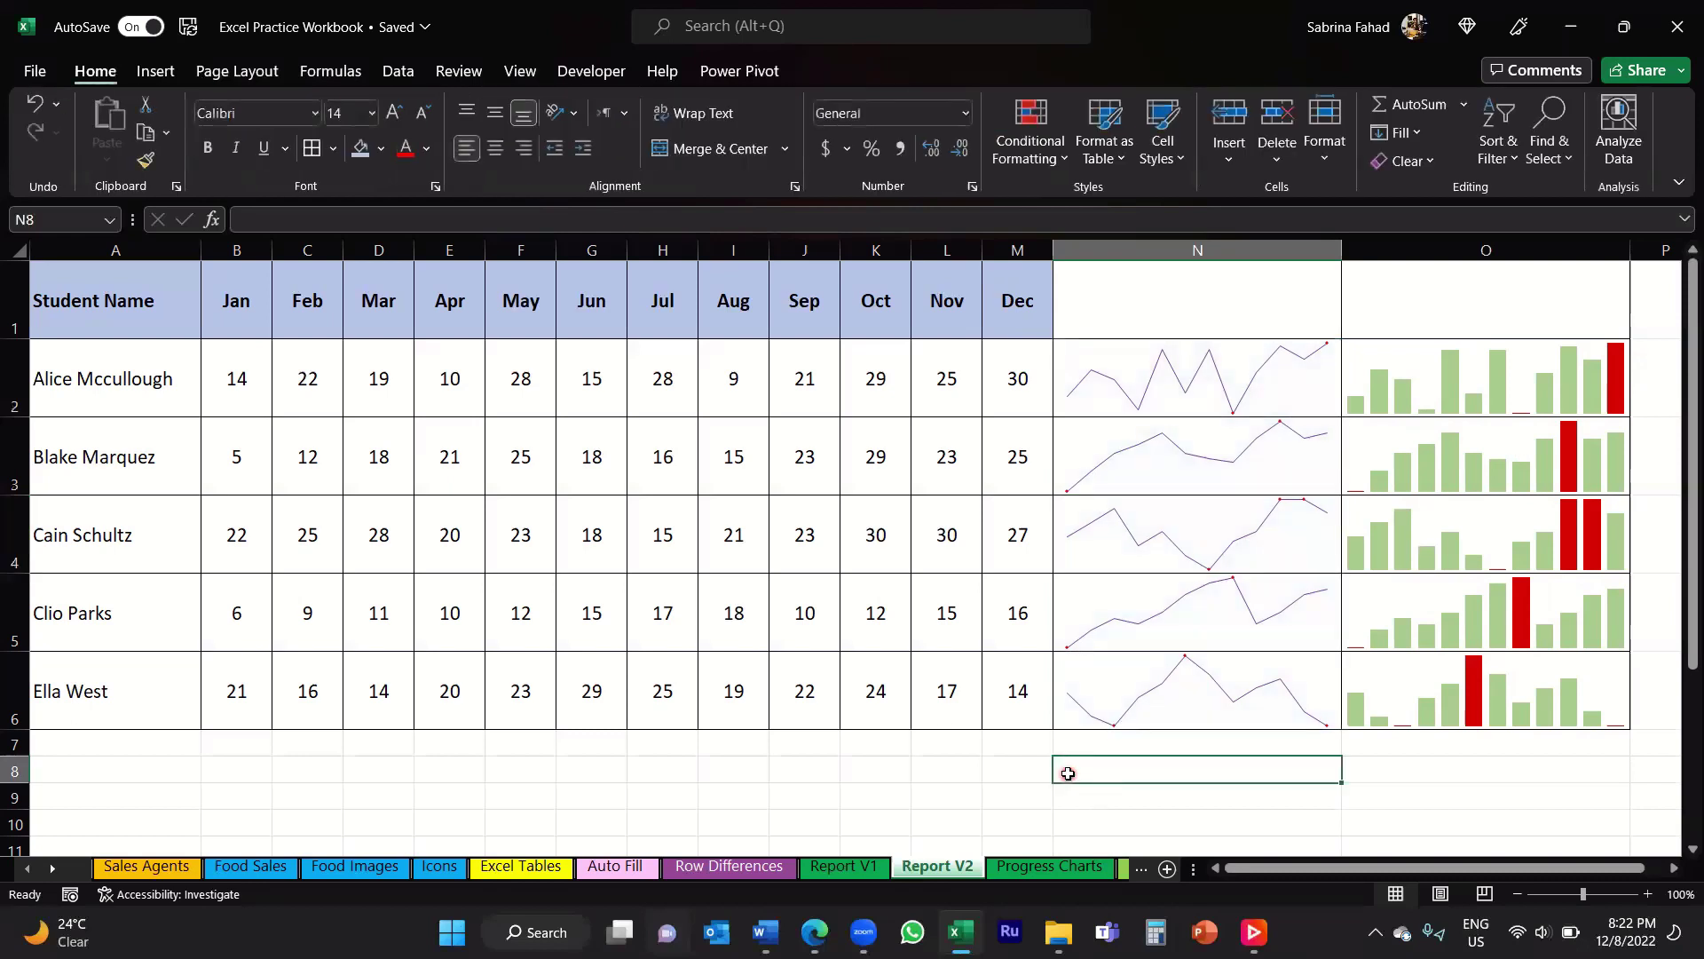